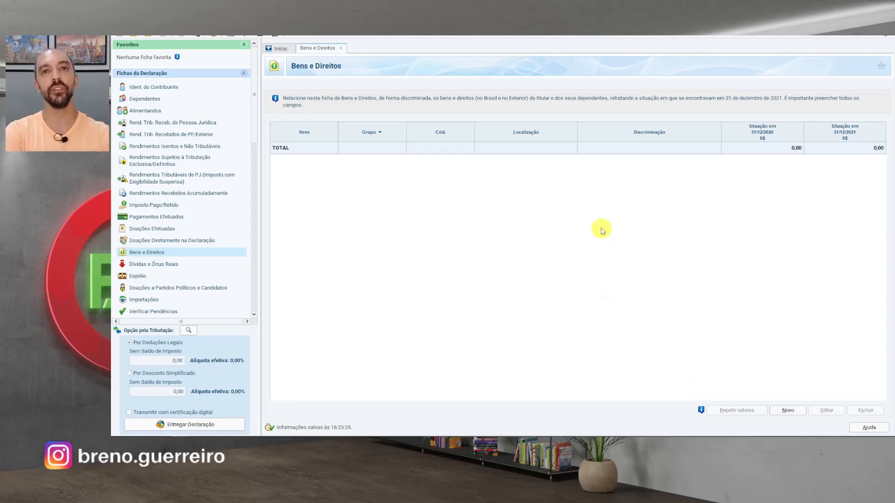
- Start a blank Novo Bem e Direito record for the new asset
left_click(788, 411)
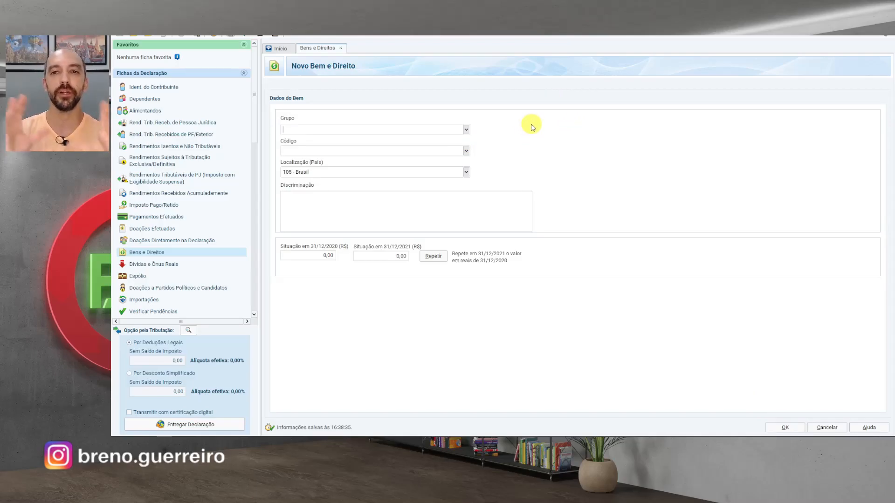
- Classify the asset as Grupo 03 - Participações Societárias with Código 01 - Ações
left_click(466, 129)
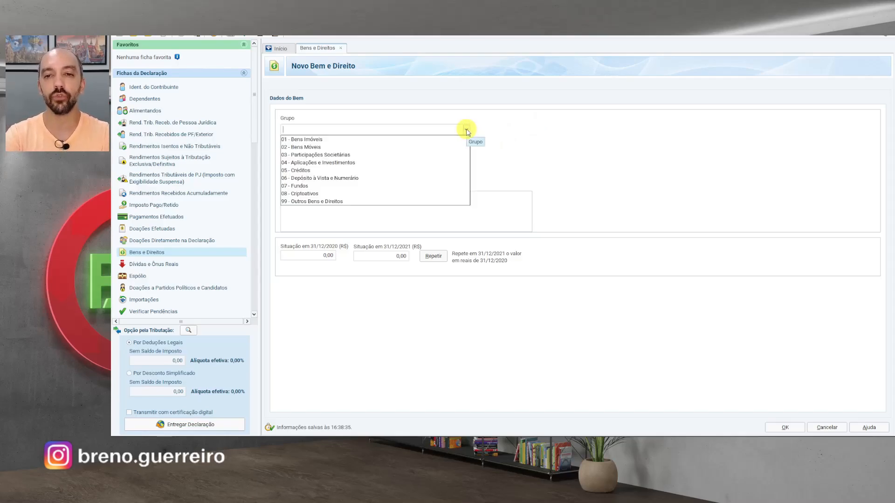
left_click(330, 155)
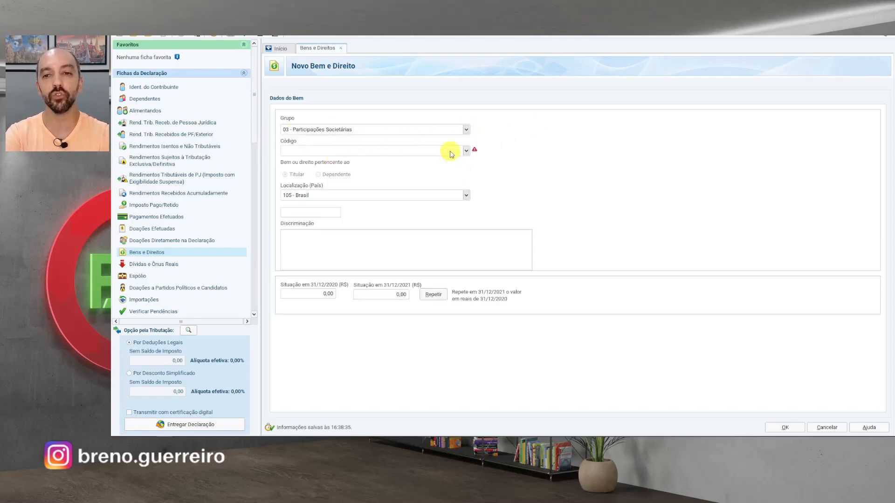
left_click(465, 151)
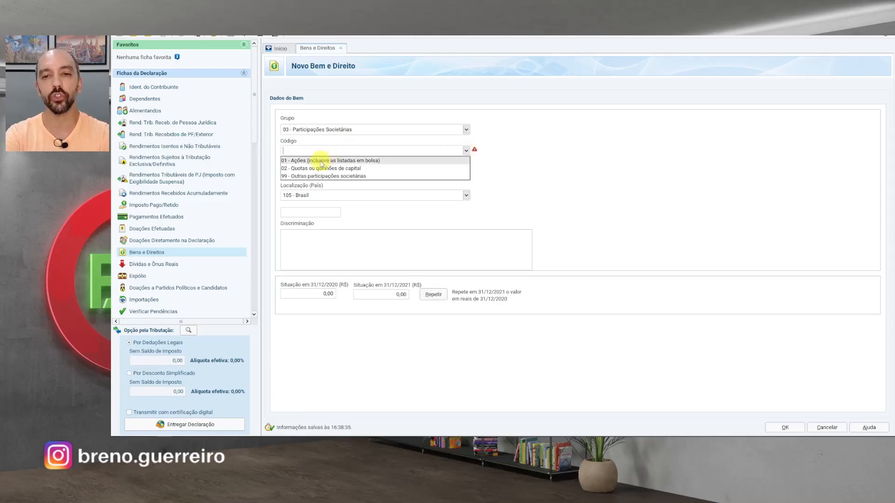
left_click(354, 161)
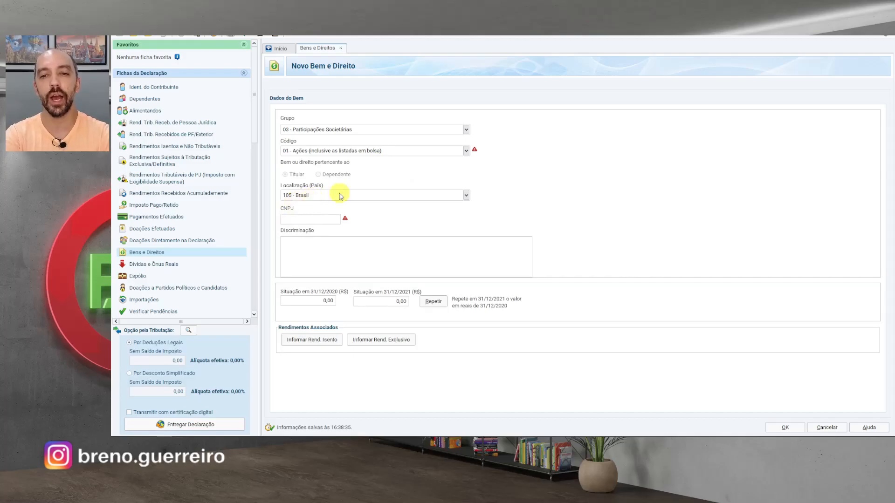
left_click(323, 221)
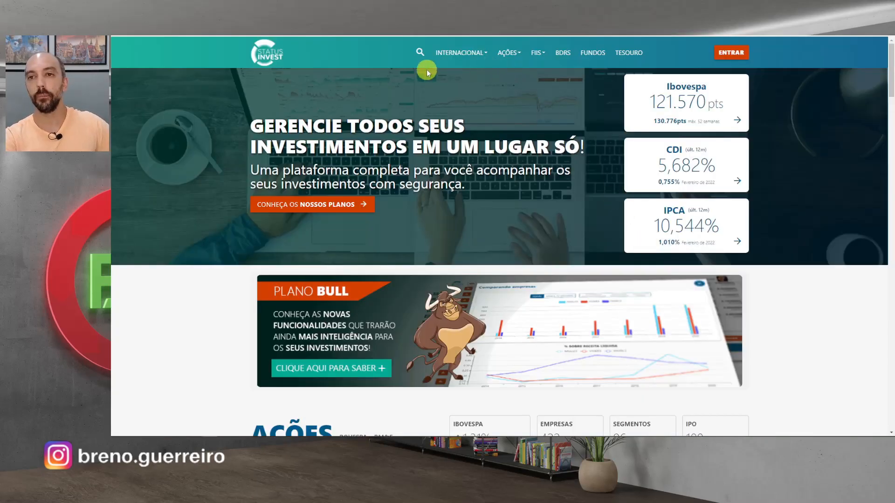
left_click(418, 54)
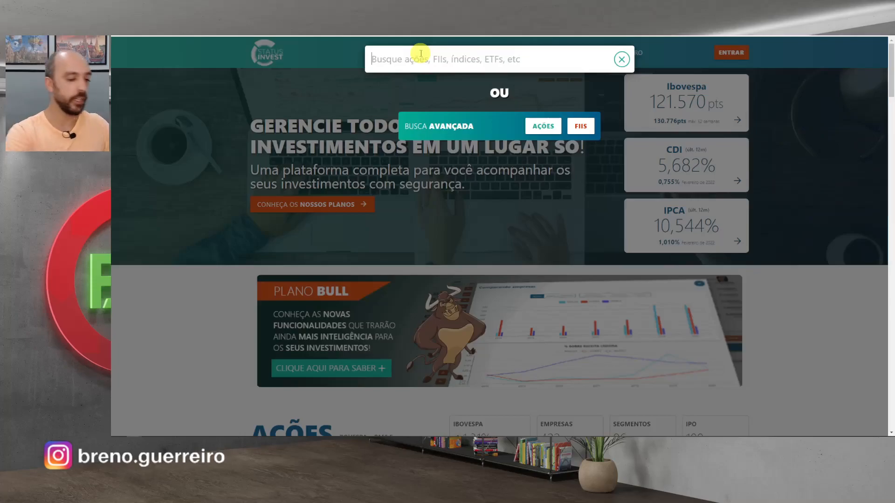
type("itub4")
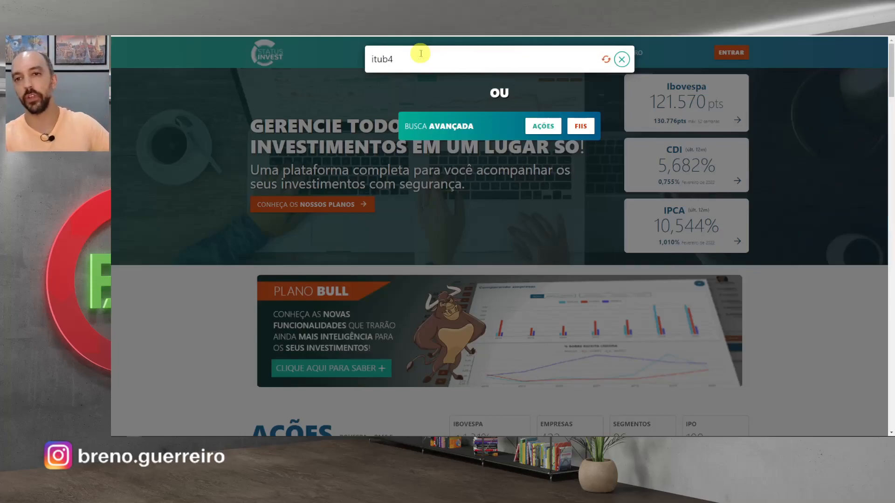
left_click(410, 107)
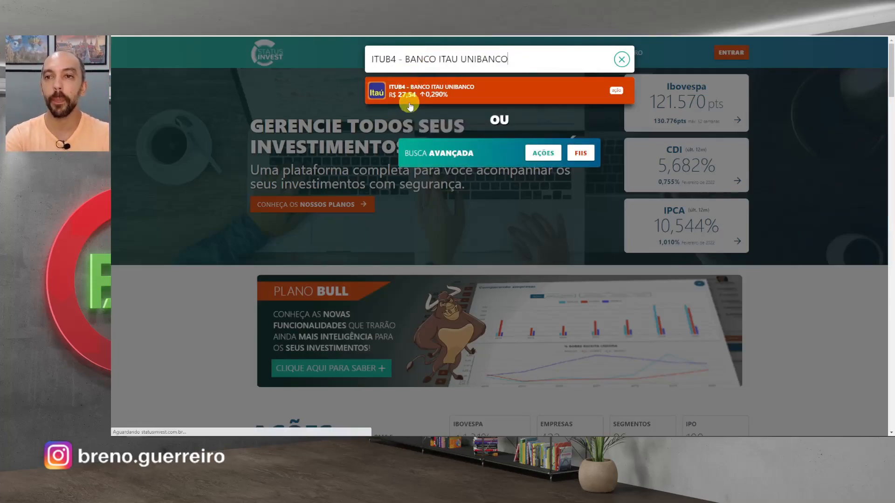
scroll(751, 194, "down", 15)
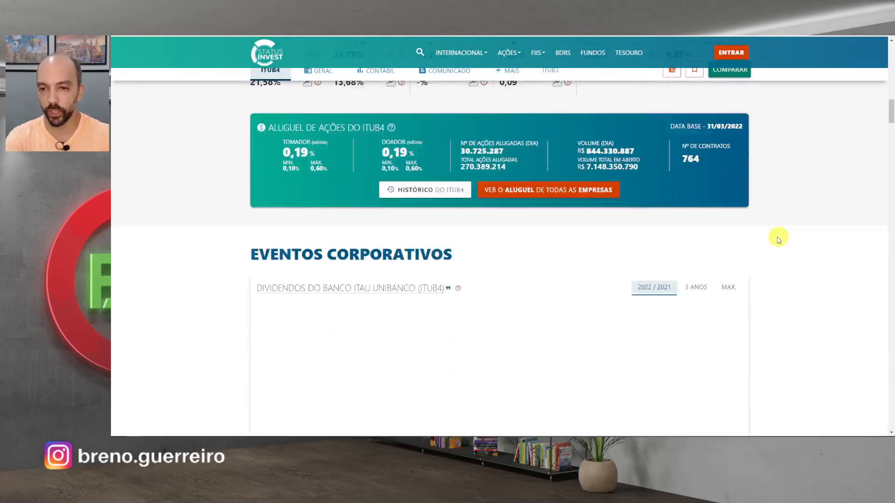
scroll(778, 240, "down", 20)
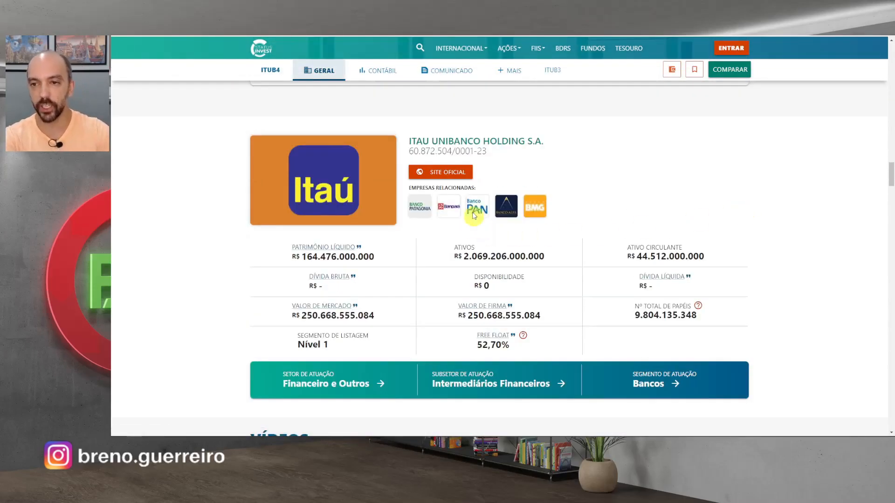
left_click_drag(409, 151, 502, 156)
key("ctrl+c")
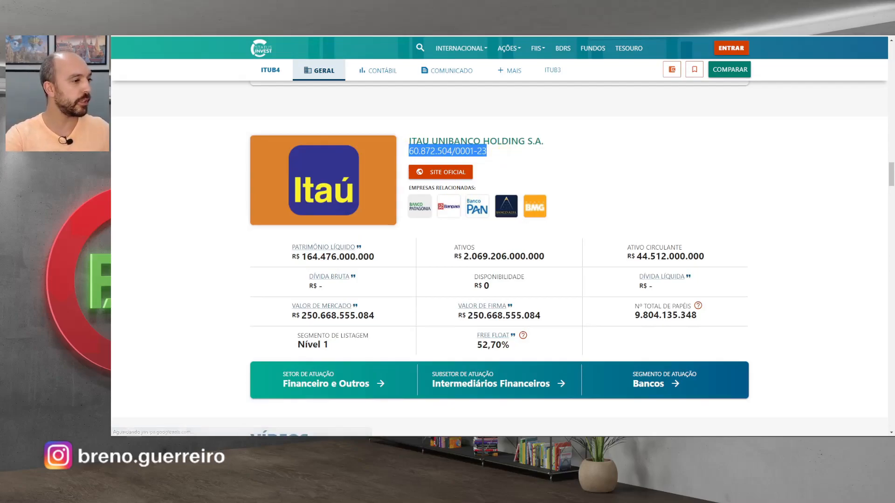
key("alt+Tab")
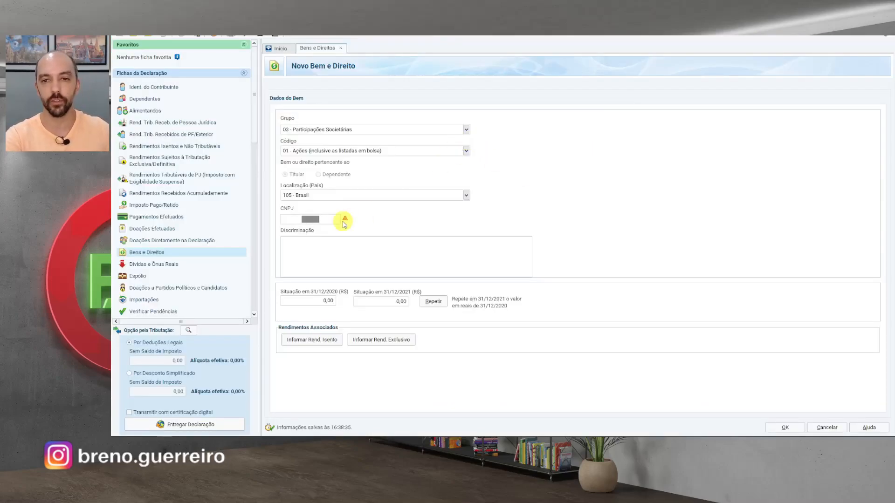
- Paste the CNPJ and describe 200 shares held on 31/12/2020 at an R$25 average price
key("ctrl+v")
left_click(319, 256)
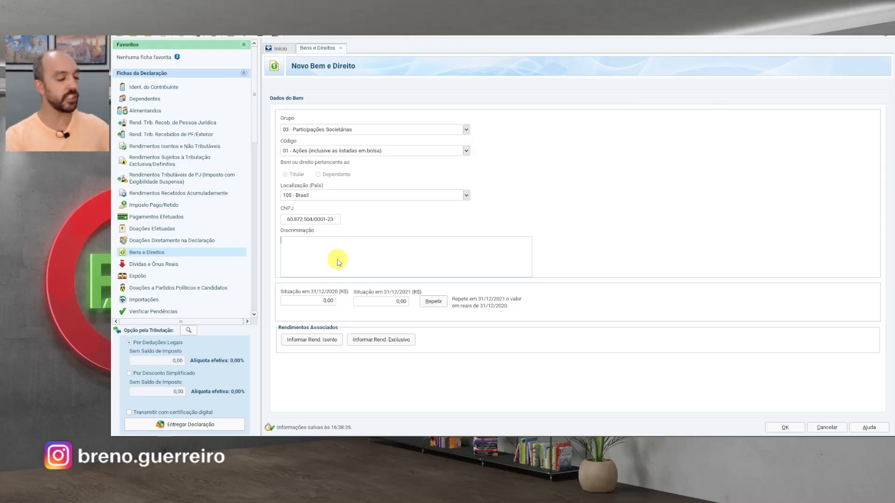
type("Em 31/120")
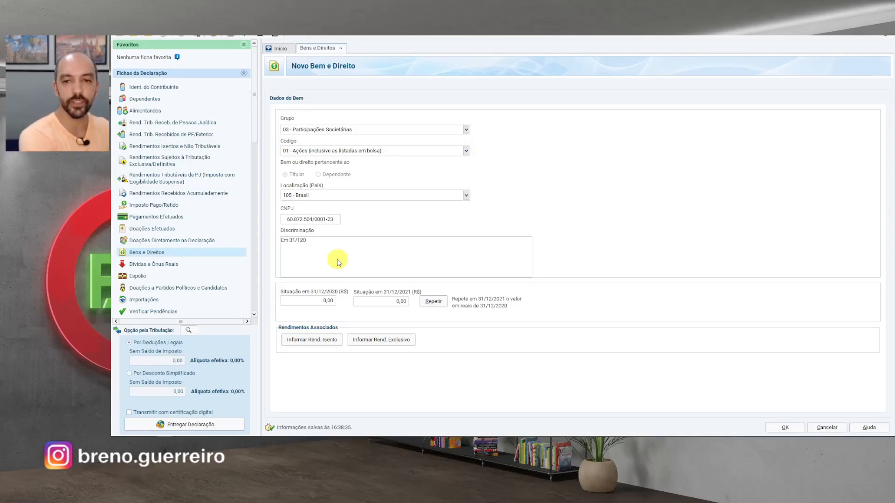
key("BackSpace")
type("/2020 possuia")
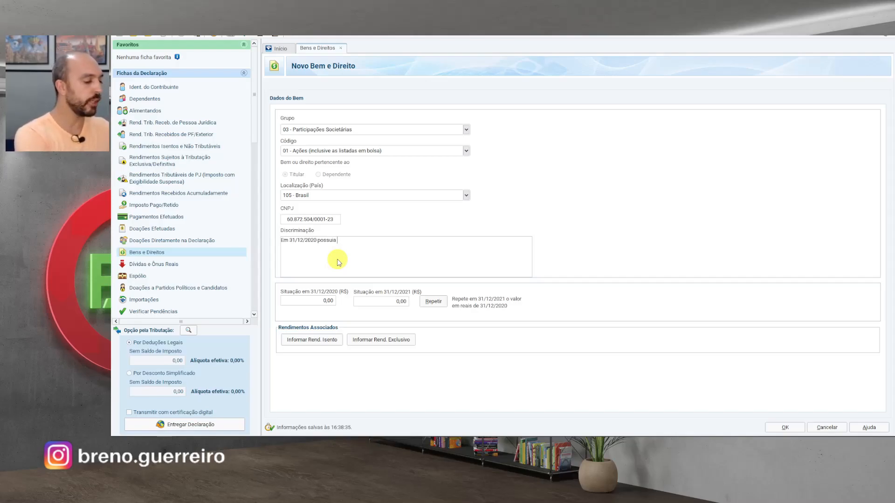
type(" 200 ações aqui")
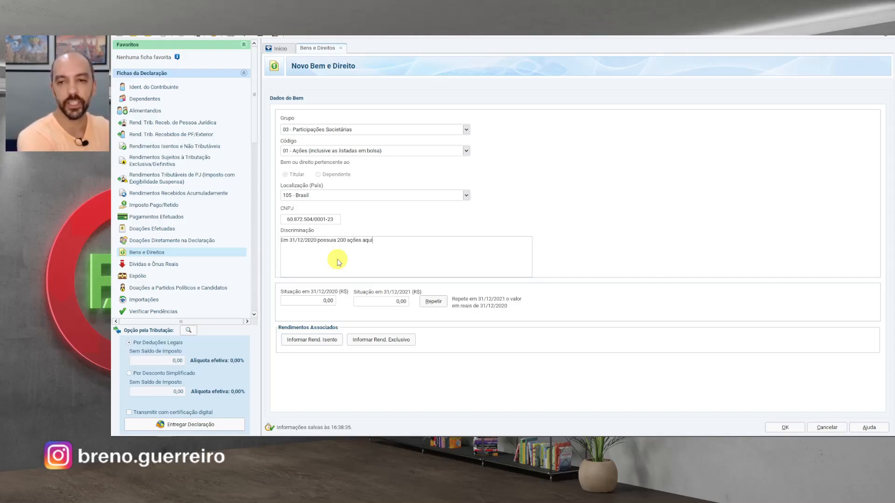
type("ridas a um preço médio de R$25")
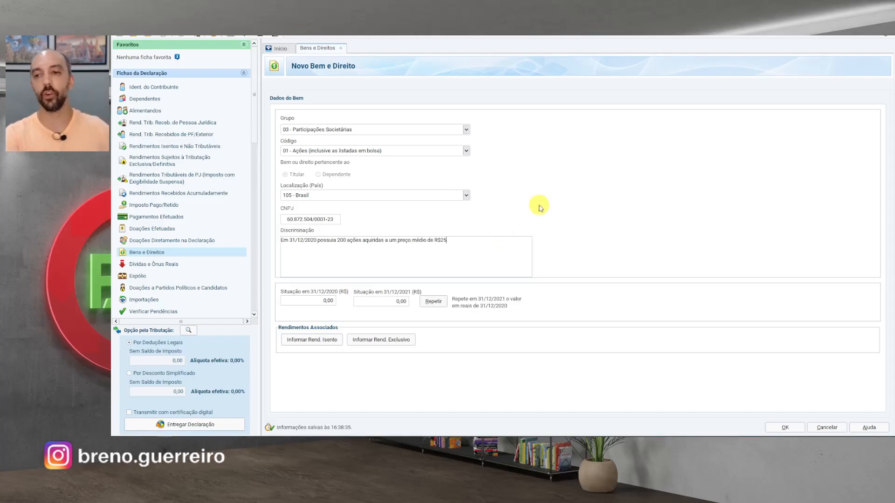
left_click(327, 301)
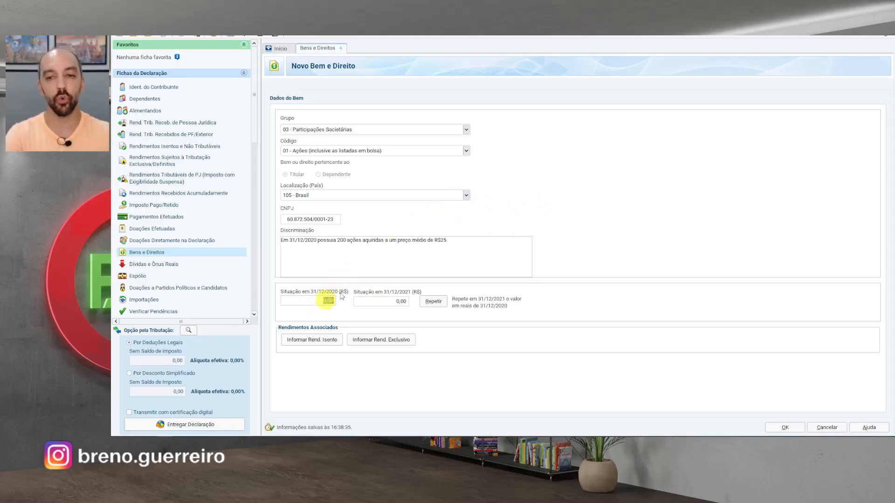
- Enter 5.000,00 for 31/12/2020 and add 2021 purchases and the Itaú–XP spin-off to the description
type("5000")
left_click(391, 272)
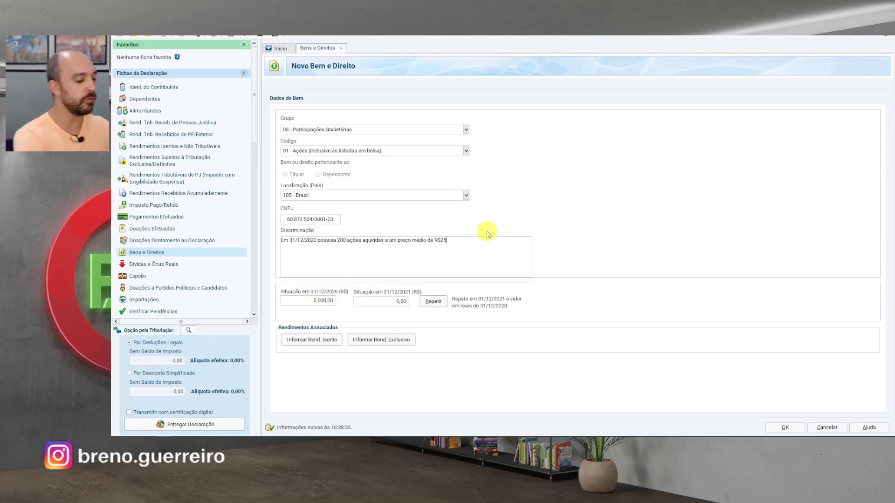
type(". Ao longo de 2")
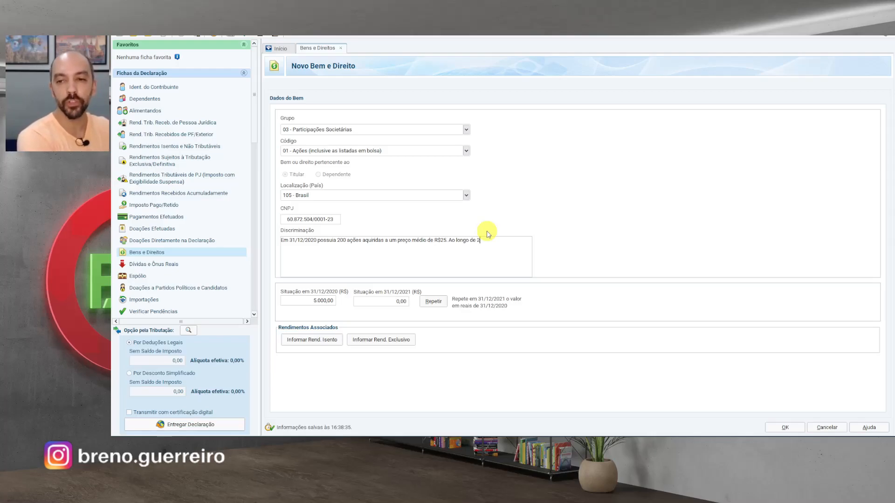
type("021 fiz aq")
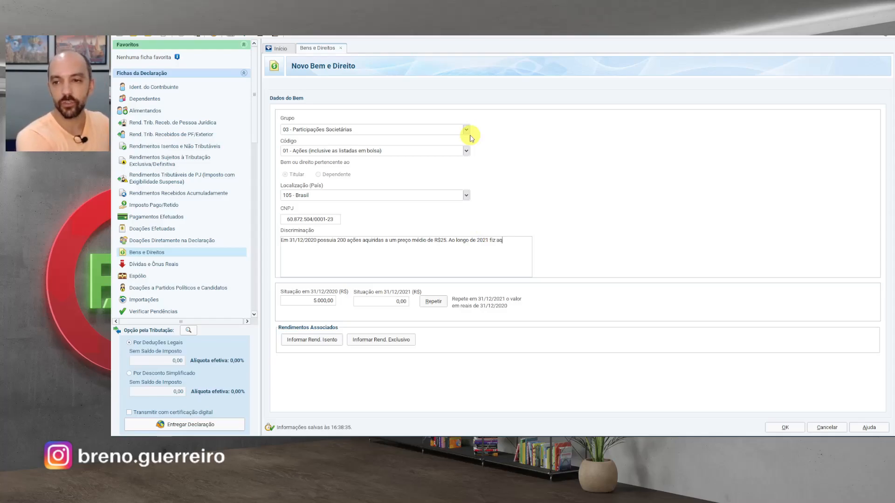
type("uisições de 50 ações,")
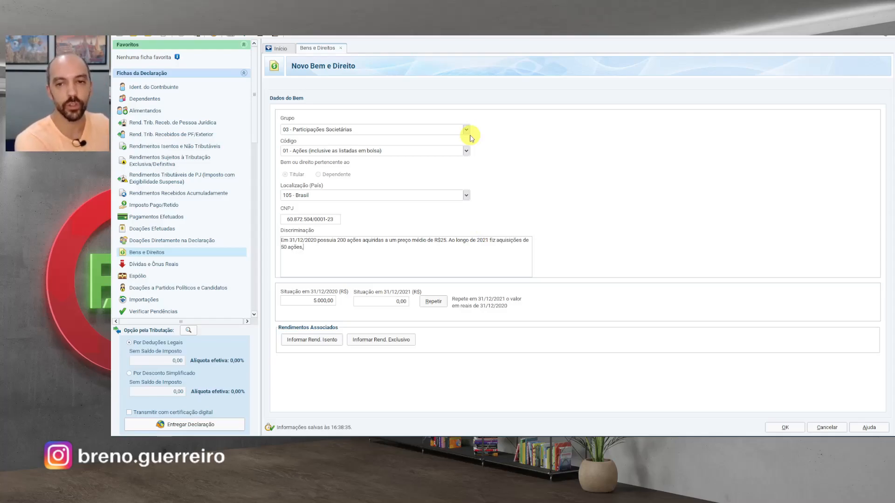
type(" o que alterou meu pre")
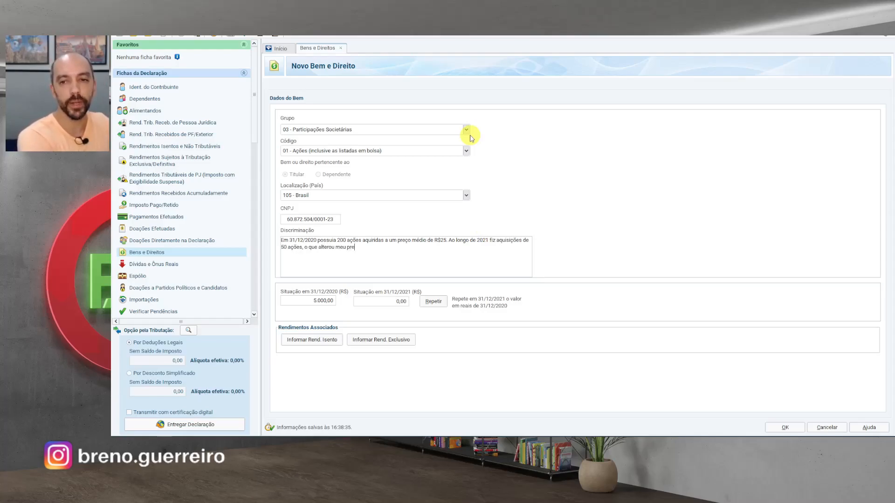
type("ço médio para ")
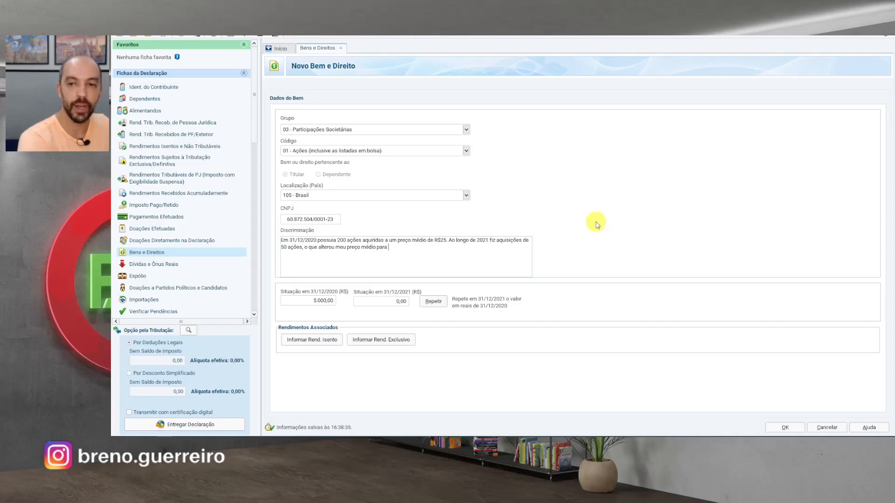
type("R$25,60")
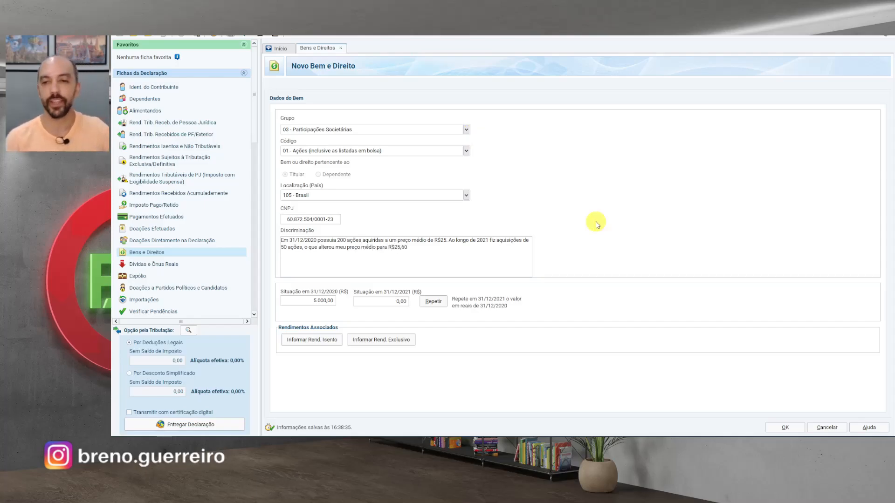
type(".")
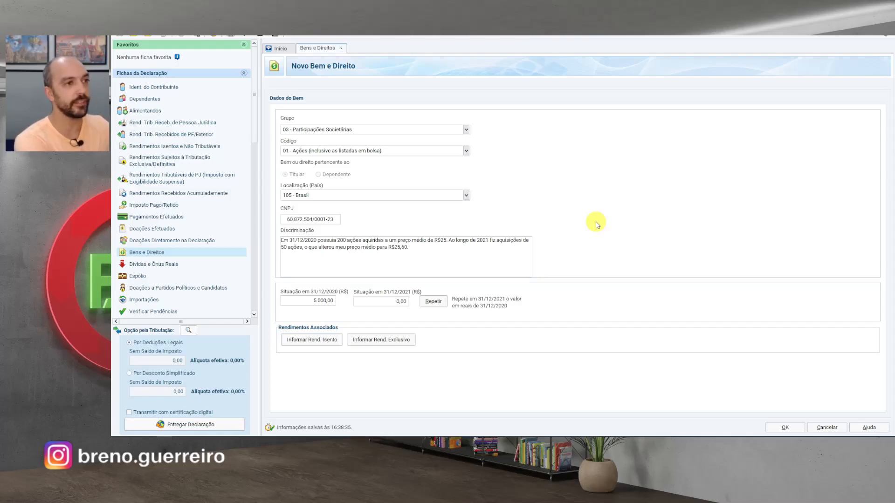
type(" Em 01/10/")
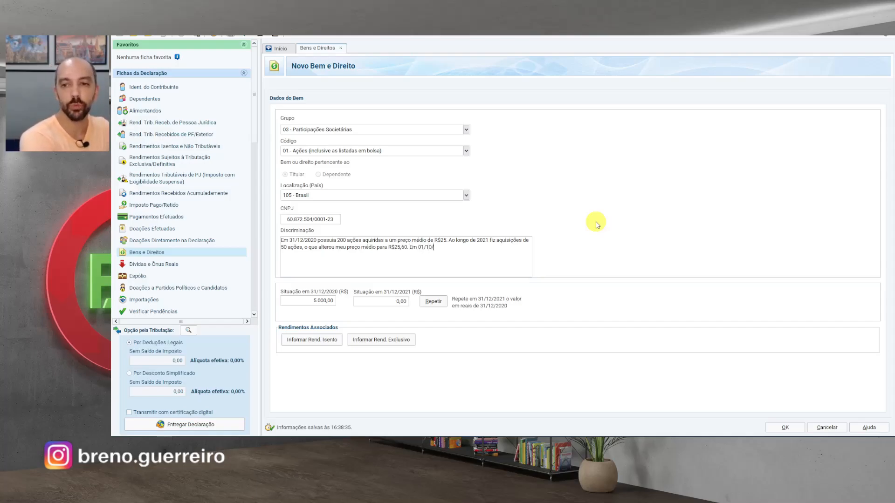
type("2021 houve a cisã")
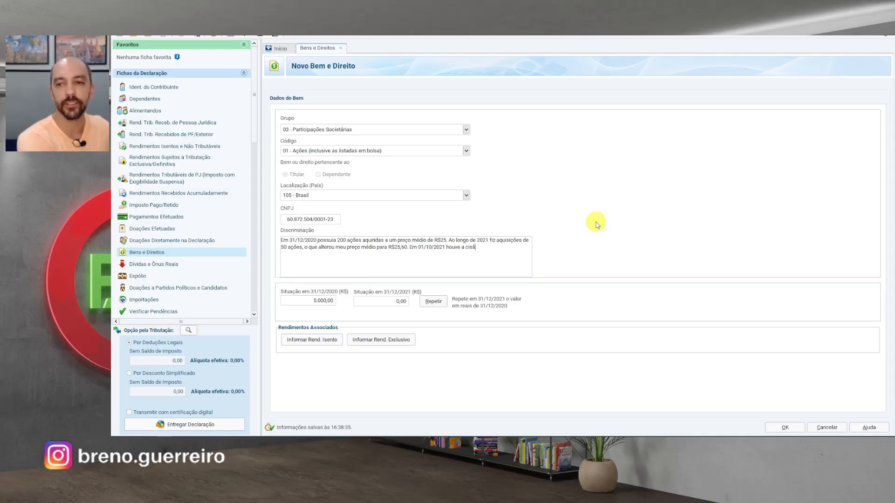
type("o entre o Itaú e ")
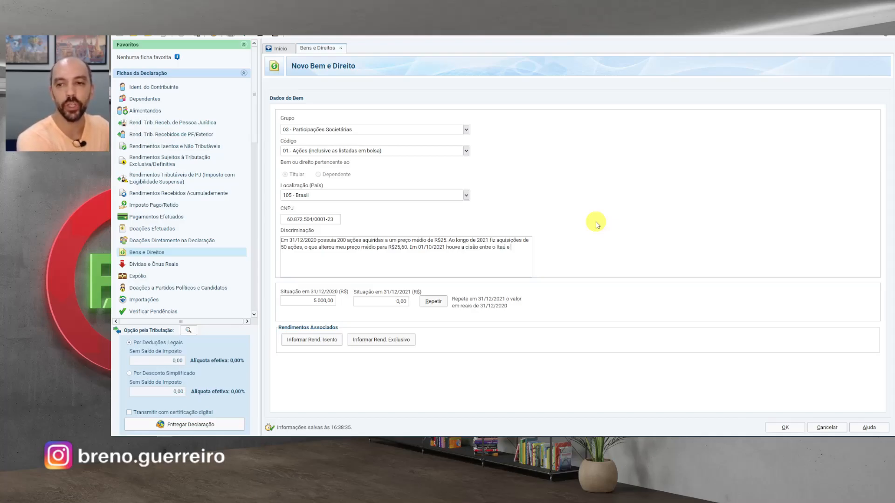
type("a XP, e")
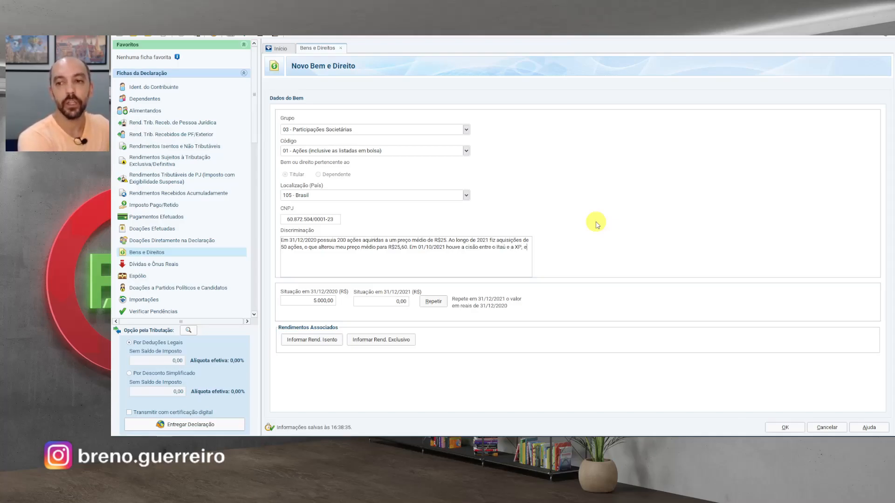
type("m que meu preço ")
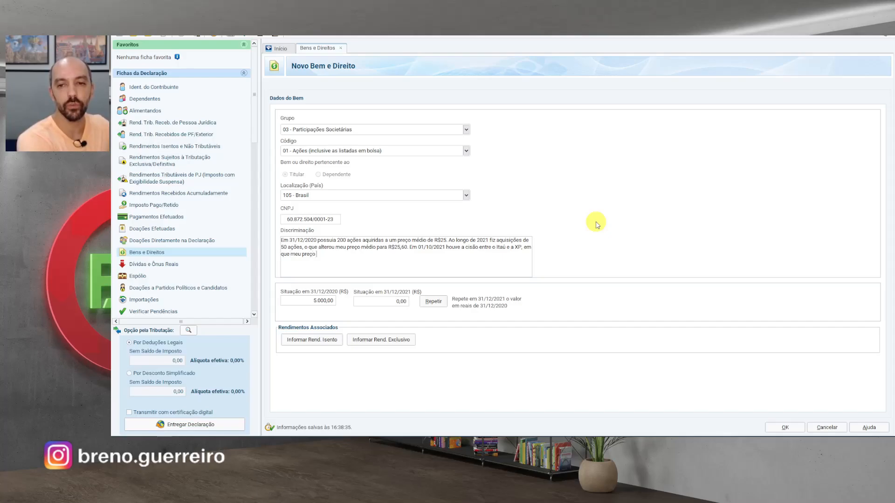
type("médio foi cir")
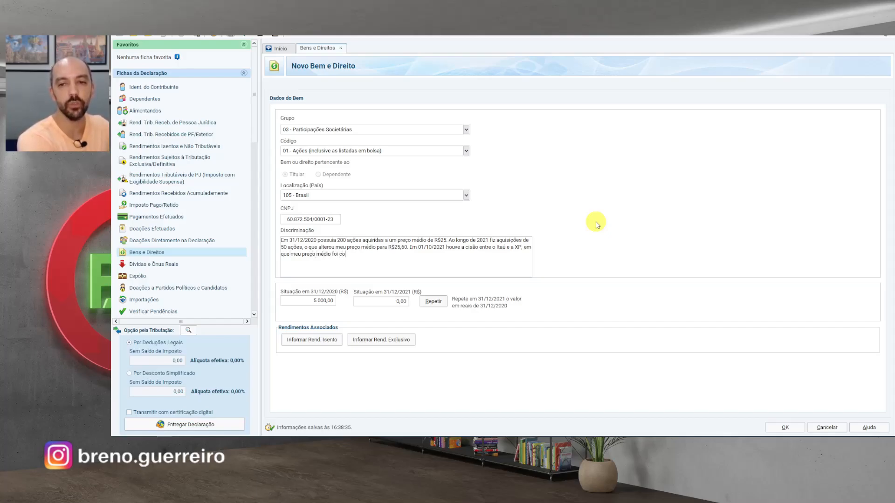
type("rrigido para R$")
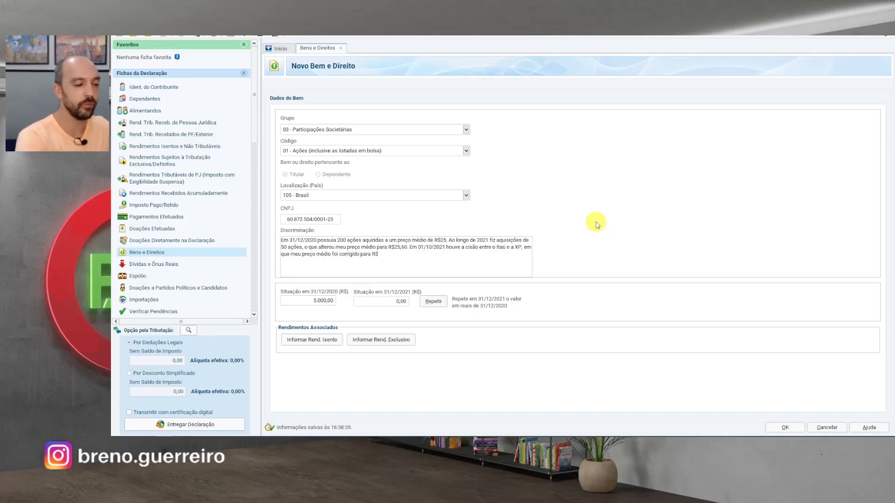
type("21,10.")
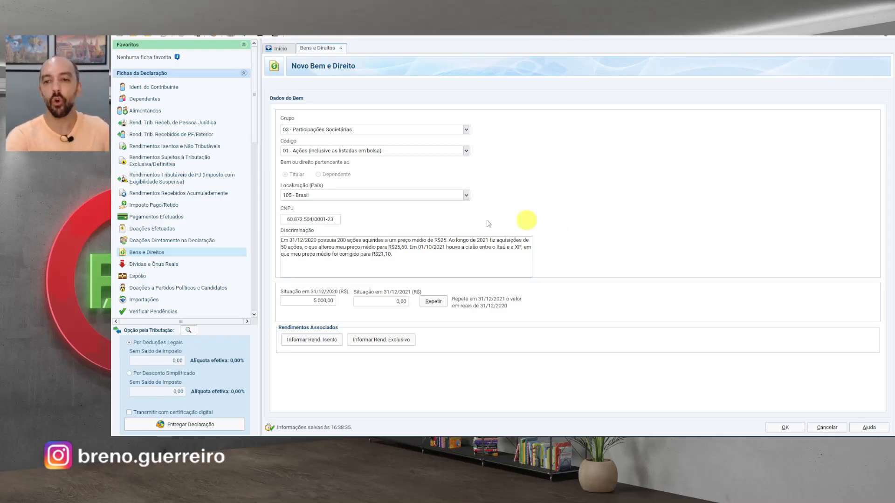
left_click(391, 301)
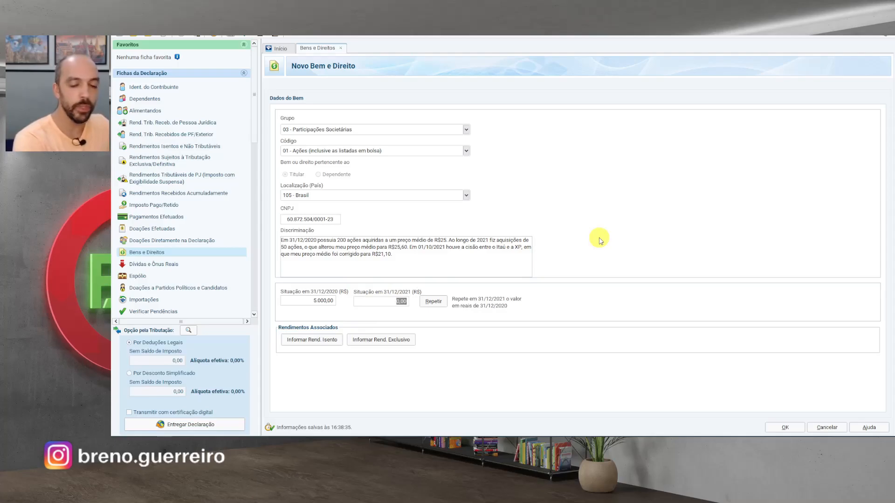
- Enter 5.275,00 for 31/12/2021, end the description with 250 shares at R$21,10, and save
type("5.27")
type("5275")
key("Tab")
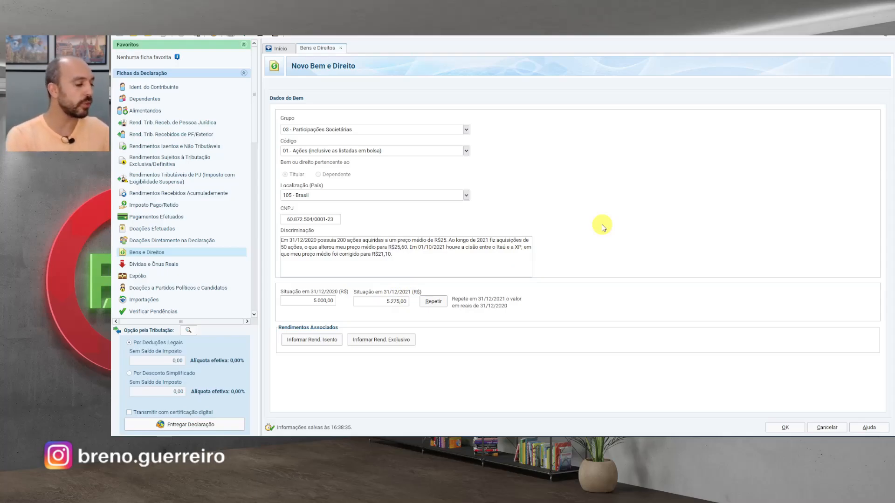
type("ssim, 3m 3")
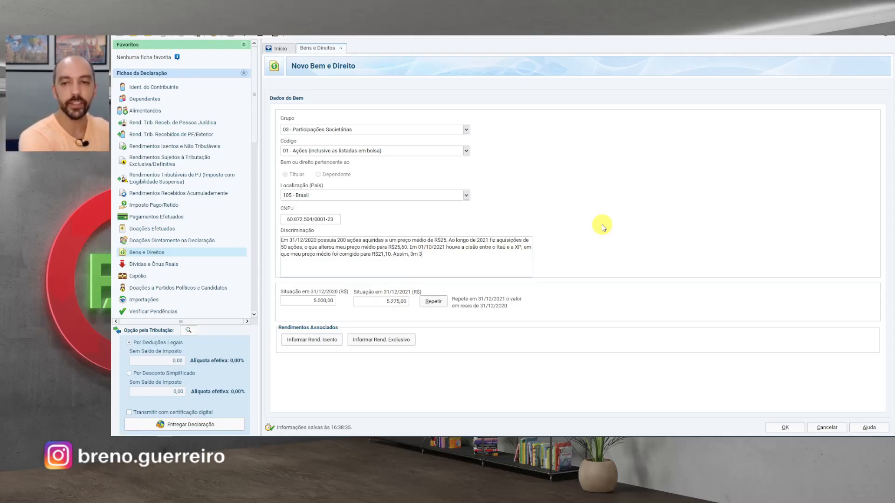
type("1/12/2021 pos")
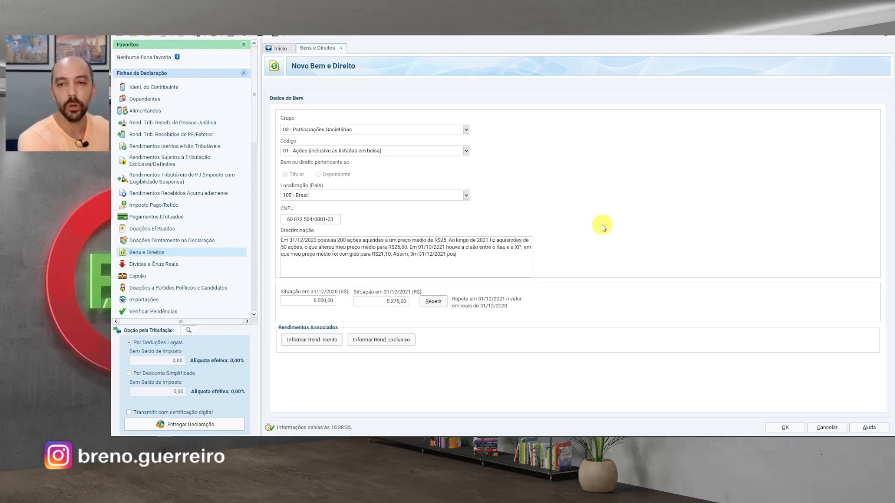
type("suia 250 açõe")
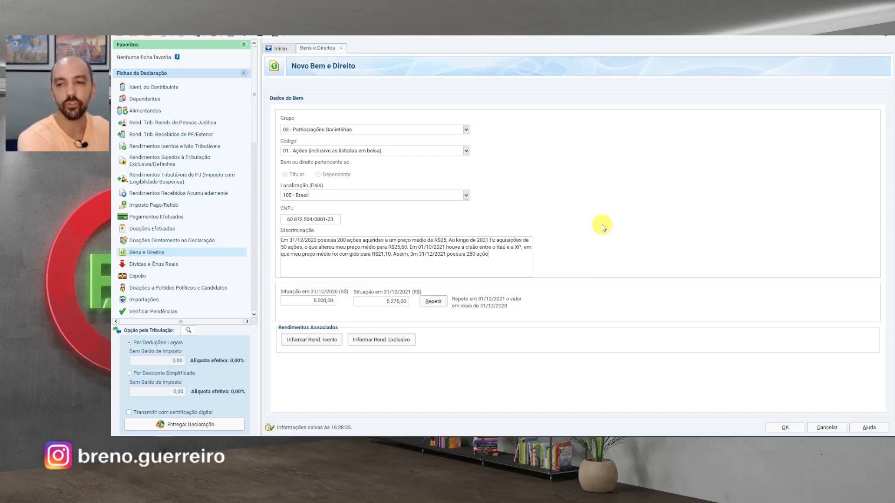
type("s adqui")
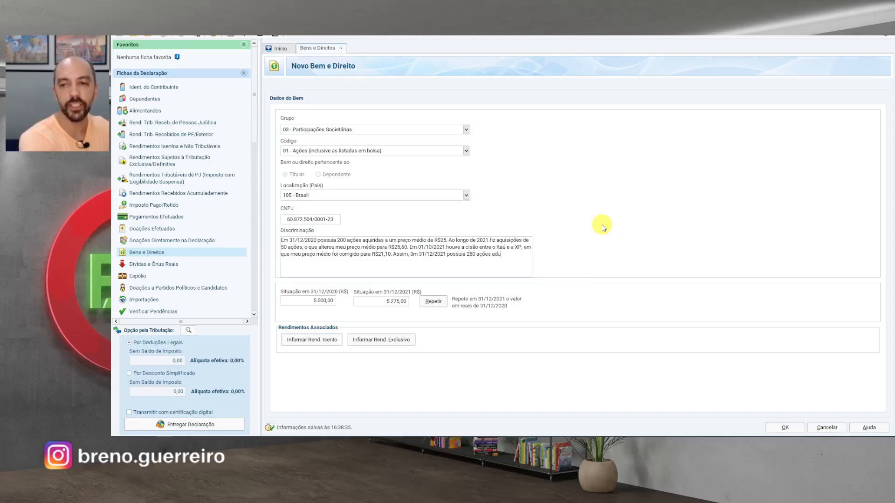
type("ridas a u")
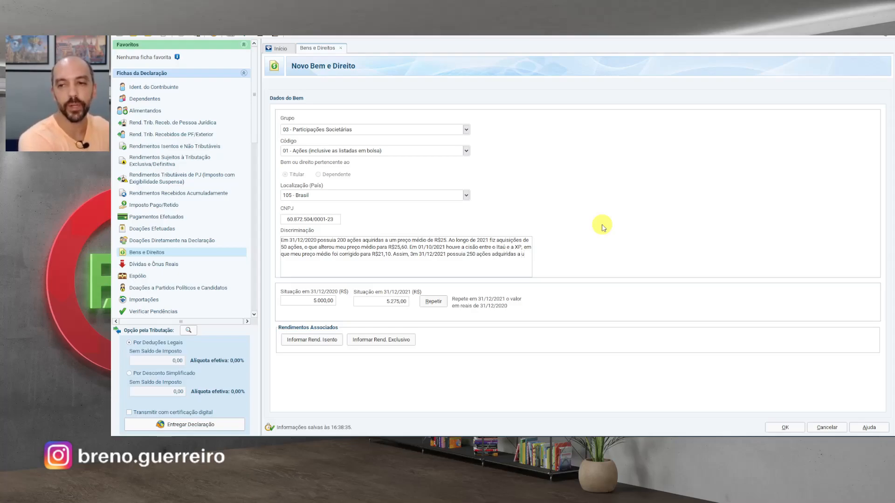
type("m preço médio de ")
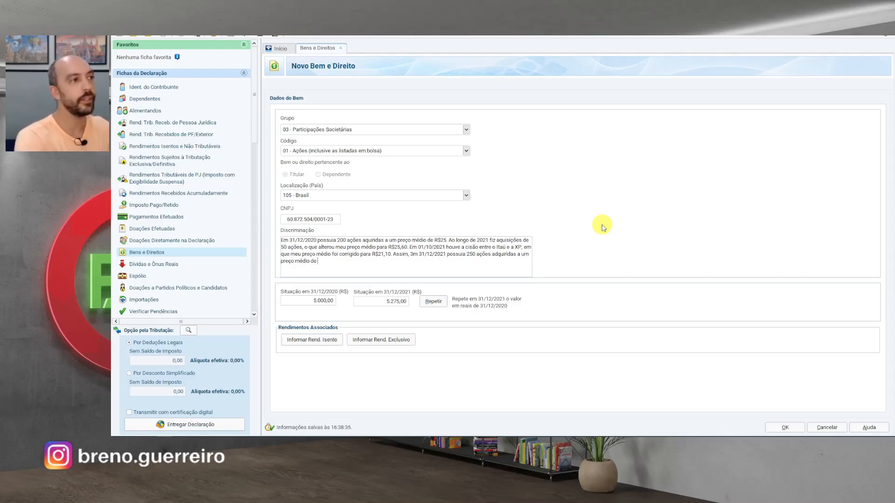
type("R$21,10.")
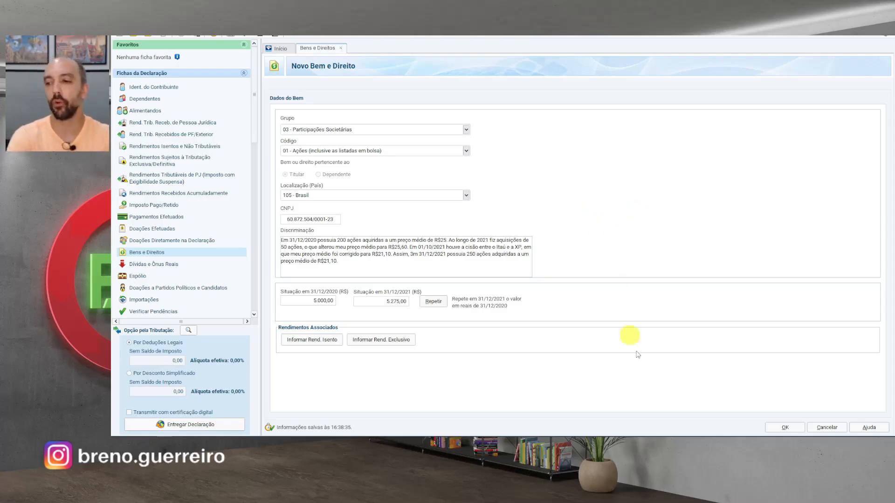
left_click(785, 428)
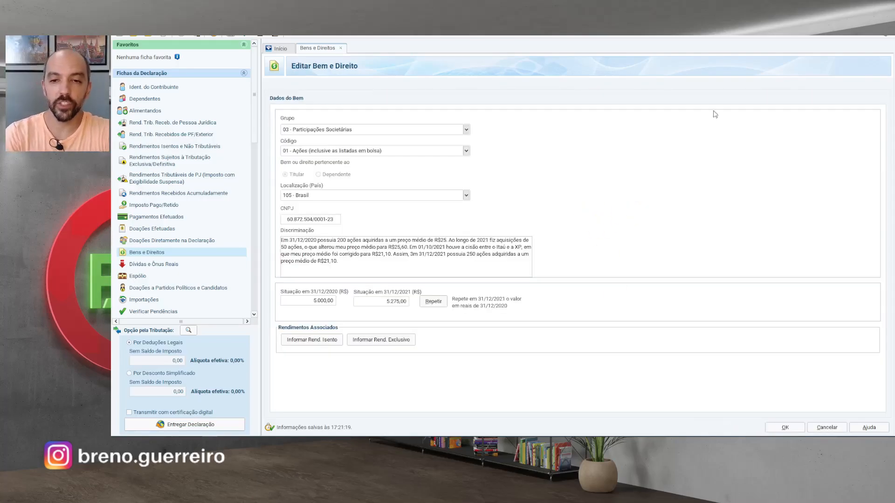
- Prefix the description with 'Ações ITUB4 custodiadas no Banco Inter.'
left_click(283, 243)
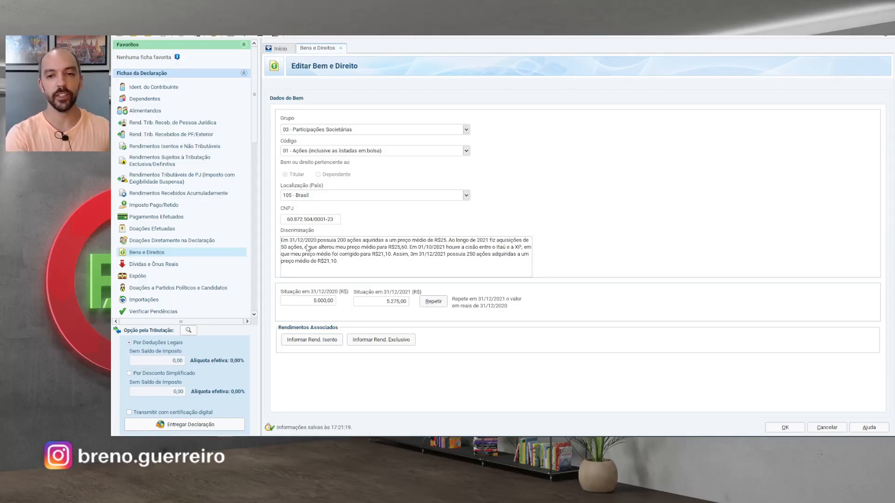
type("Ações ")
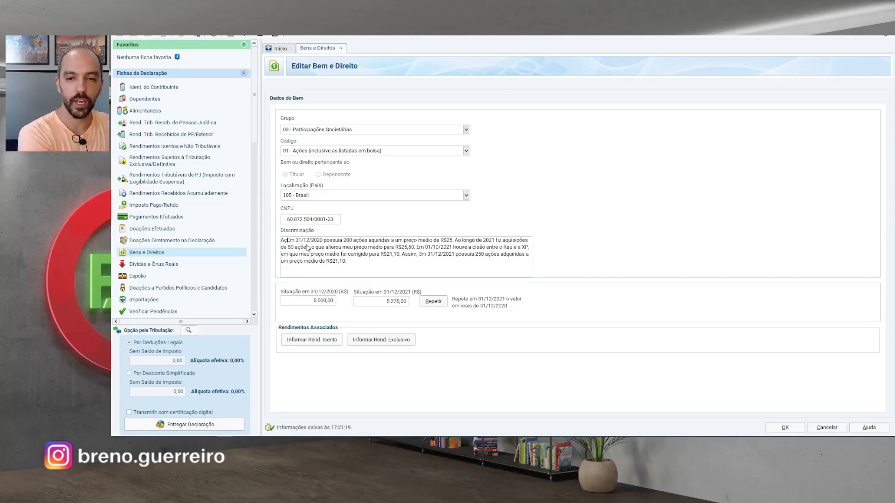
type("ITUB4 custo")
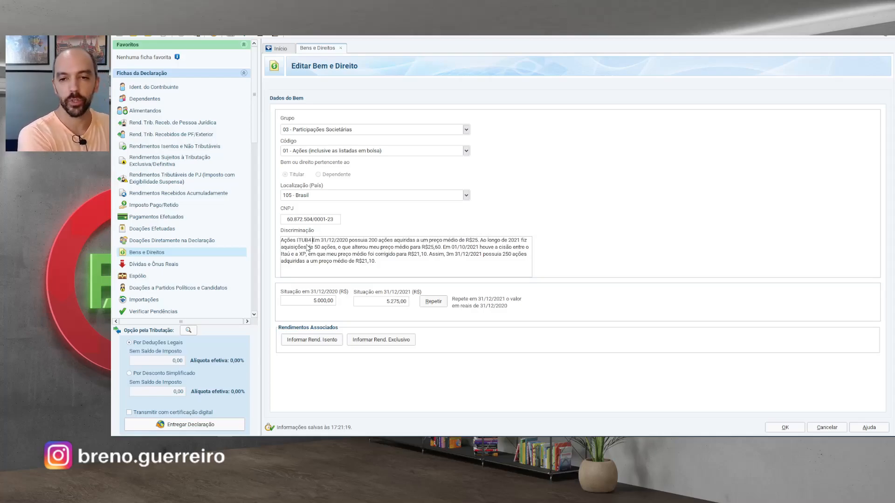
type("diadas no Banco Int")
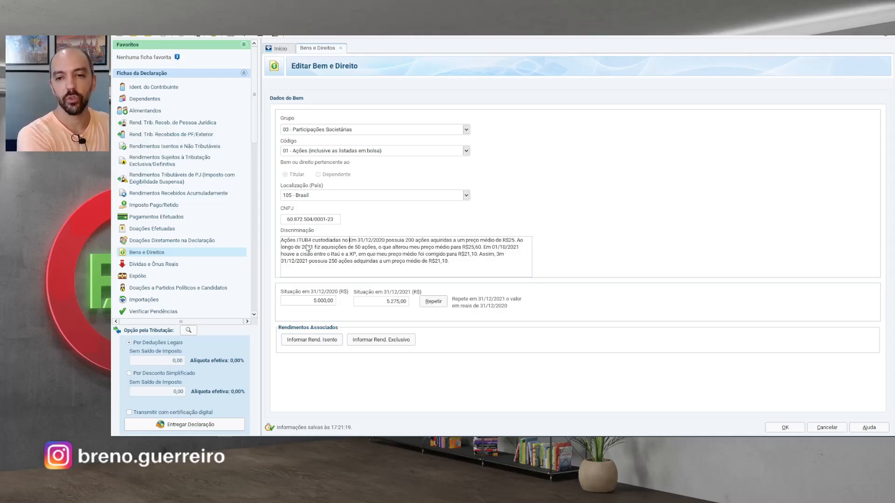
type("er.")
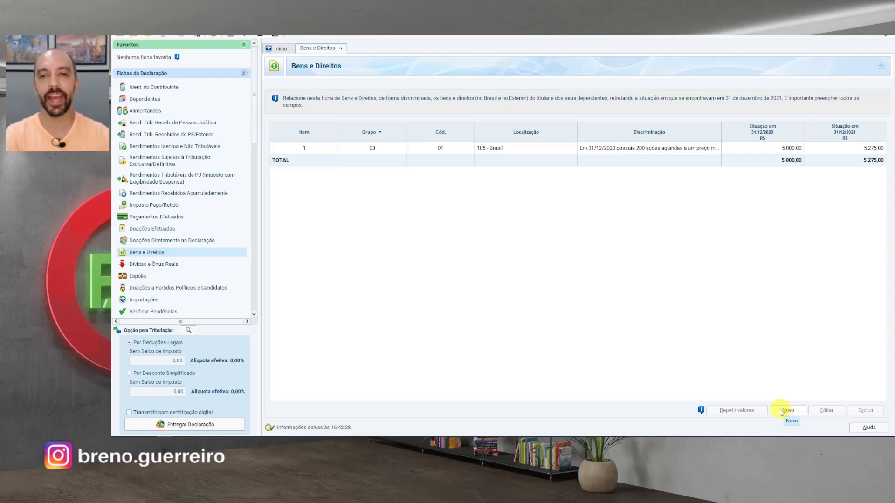
- Create a new asset under Grupo 04 Aplicações e Investimentos, Código 04 Ativos negociados em bolsa
left_click(781, 412)
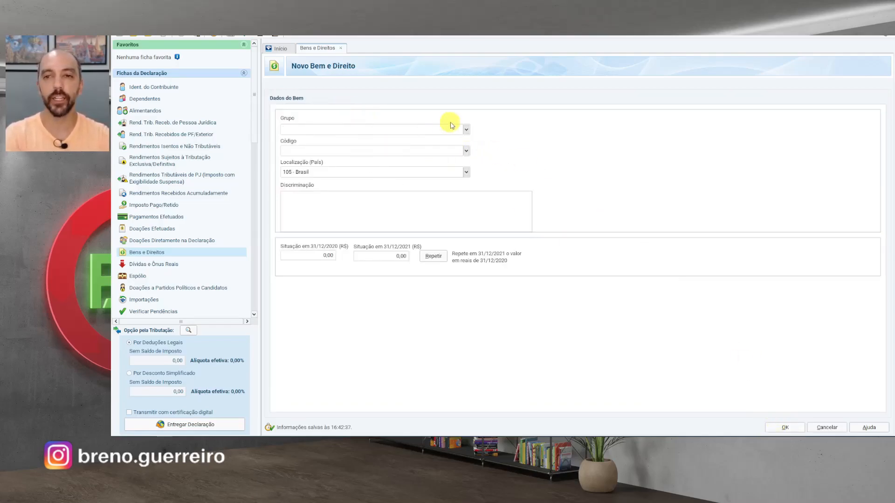
left_click(466, 130)
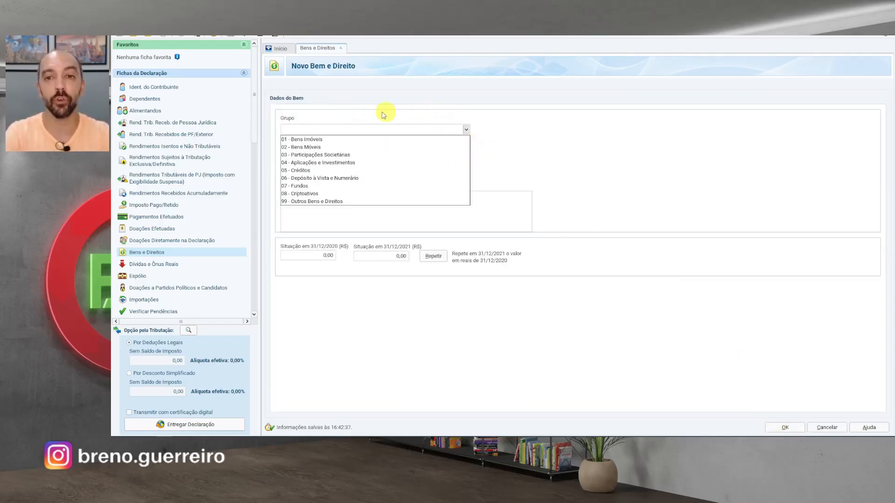
left_click(321, 162)
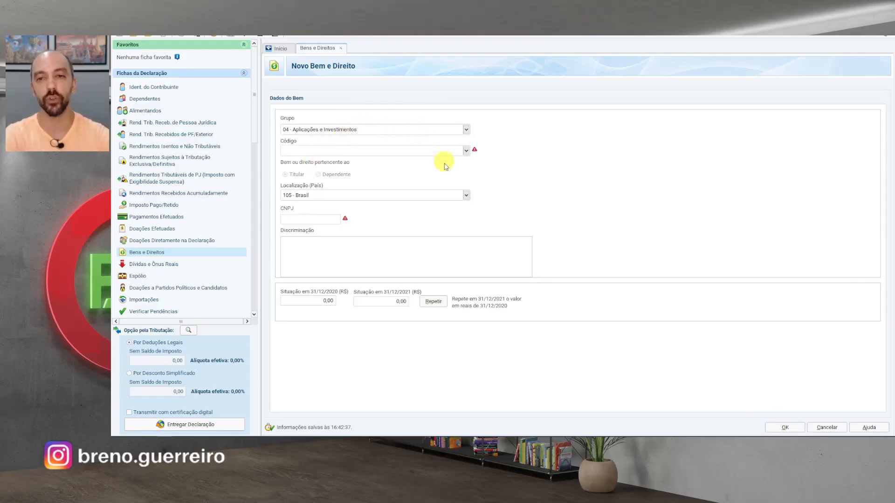
left_click(466, 151)
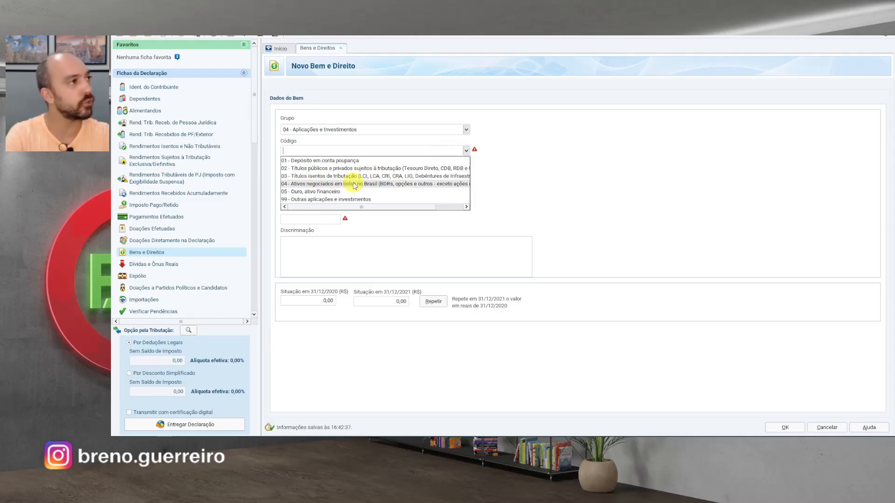
left_click(412, 186)
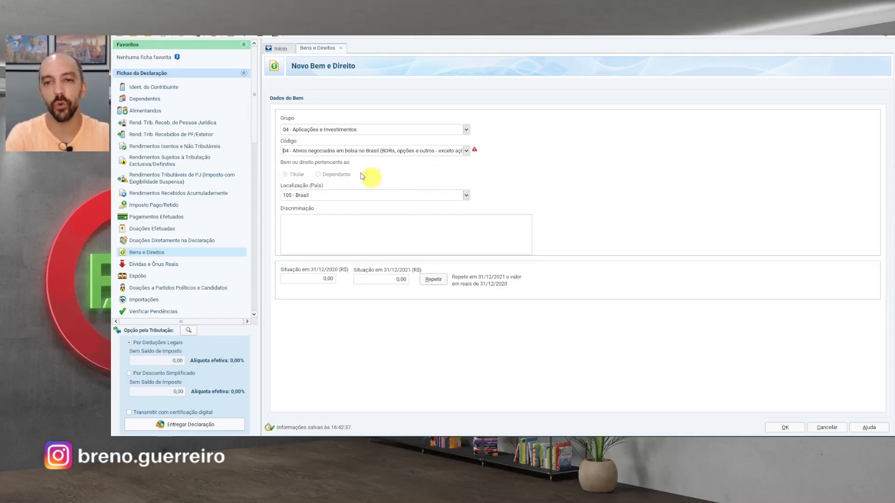
left_click(360, 238)
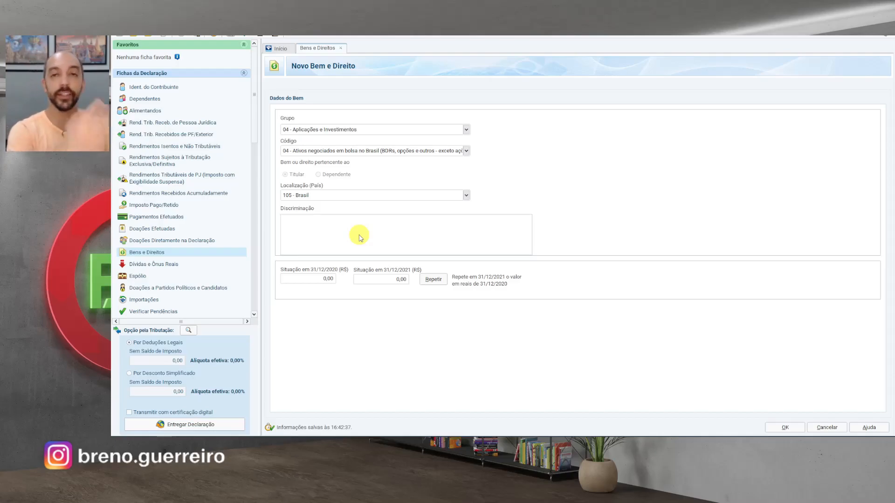
- Describe XPBR31: no position on 31/12/2020, then 5 BDR at R$194,55 after the Itaú–XP spin-off
type("Em 31")
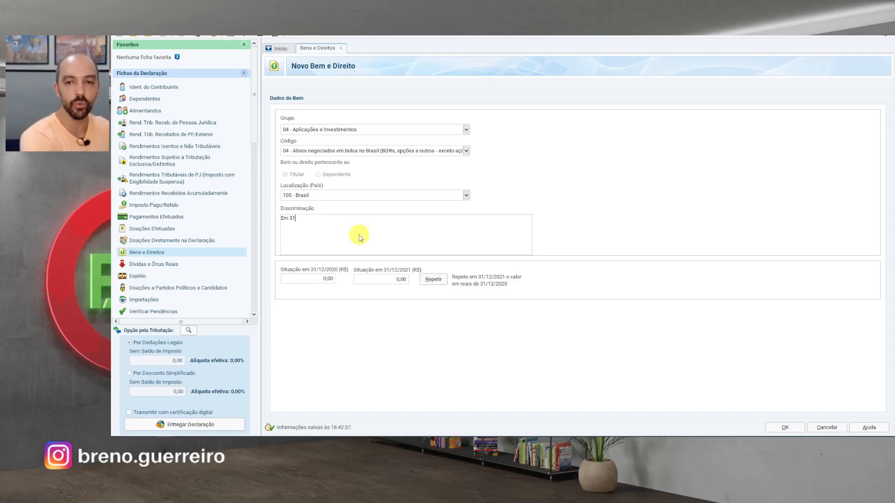
type("/120/2020 n")
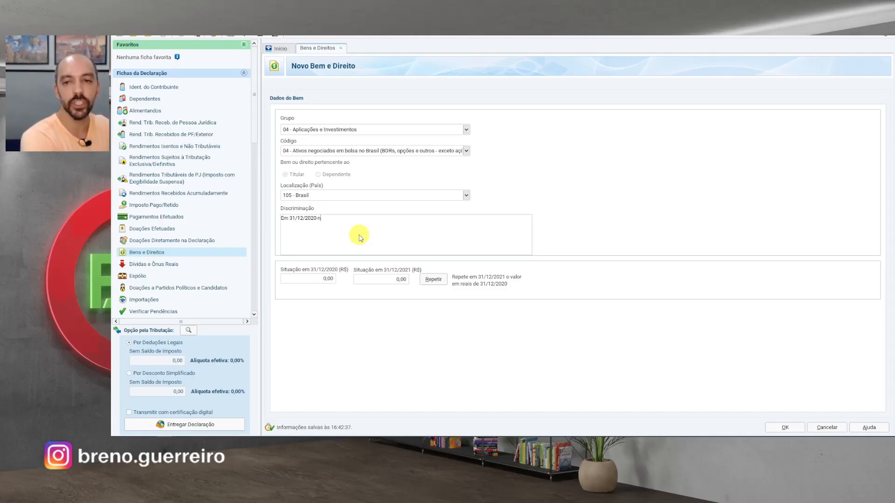
type("ão havia posição")
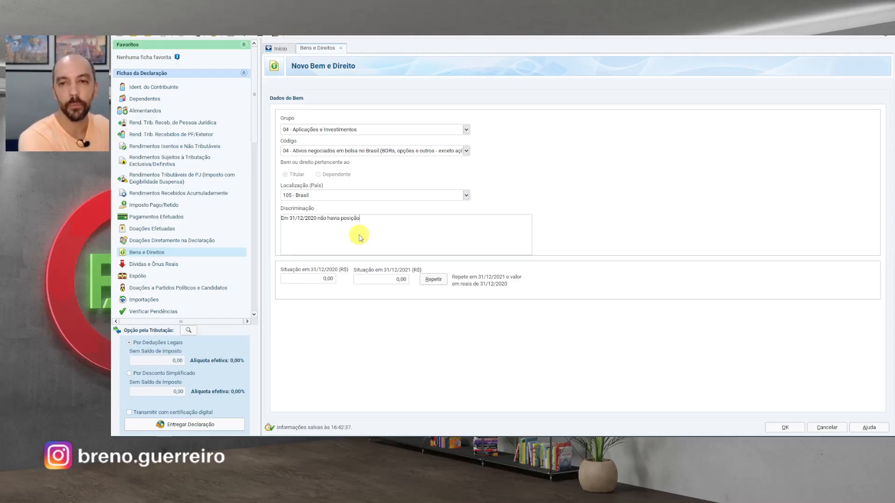
type(" do ativo BDR XP")
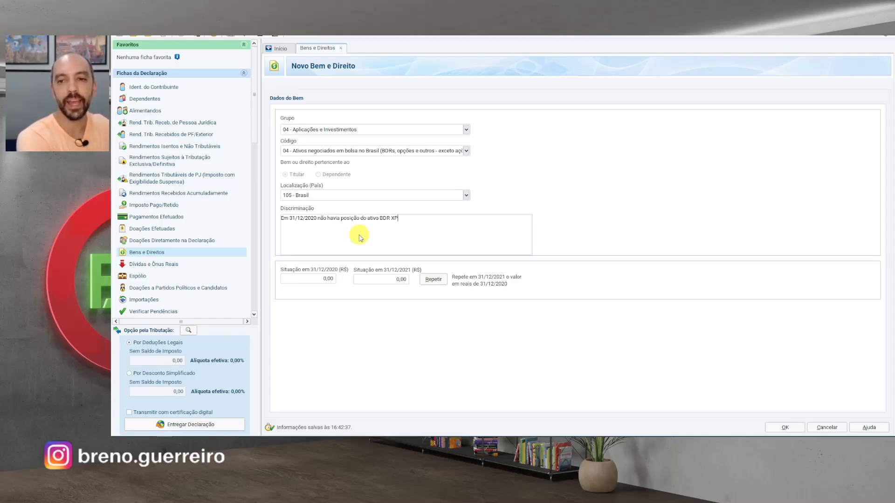
type("BR31. Em 01/10")
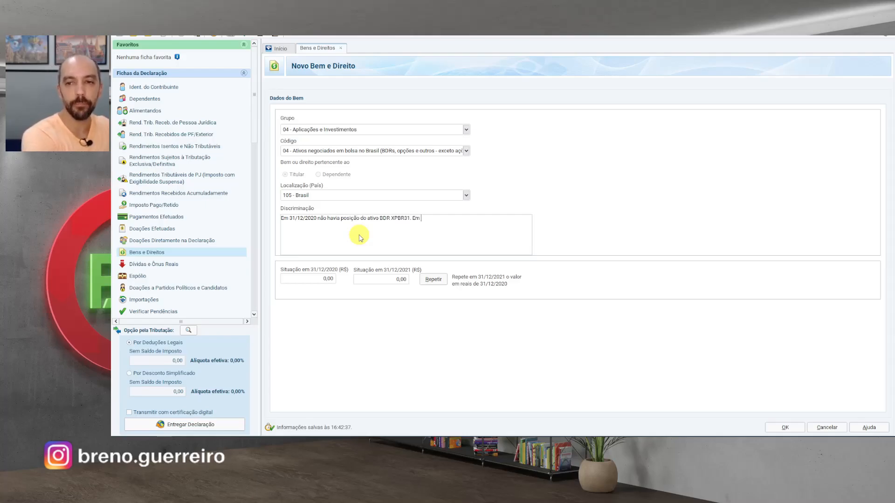
type("021 ")
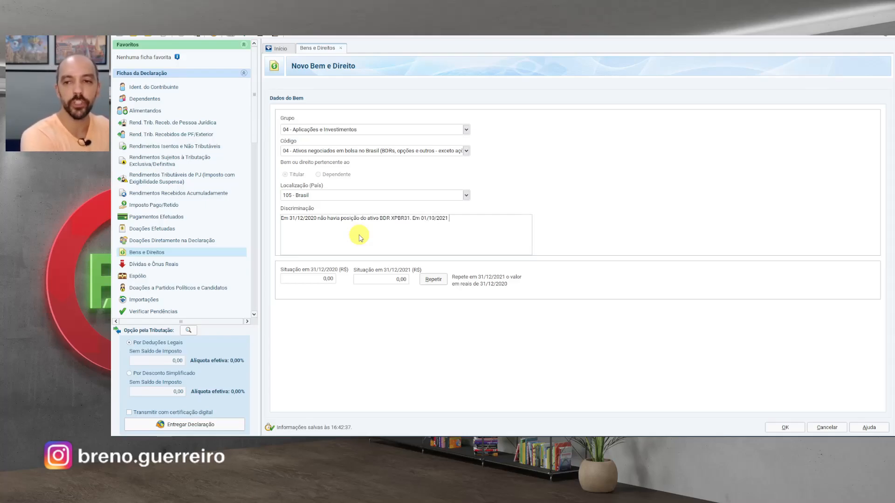
type(", com a ")
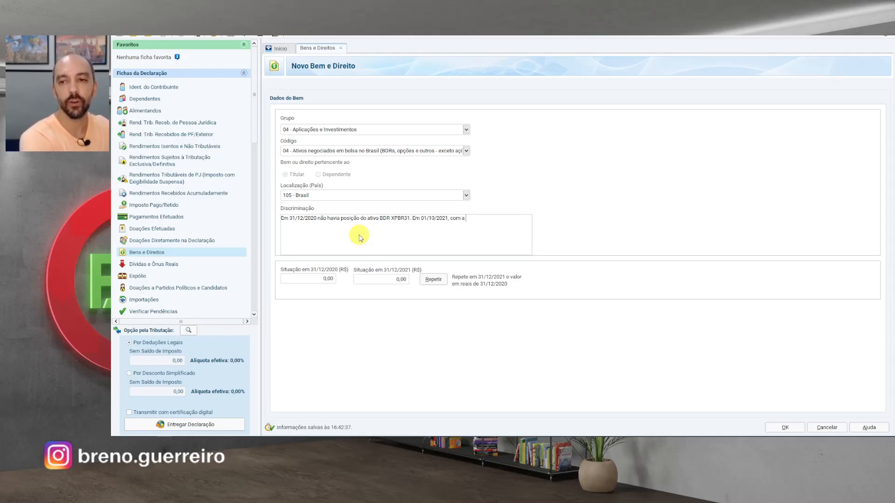
type("cisão entre o Itau")
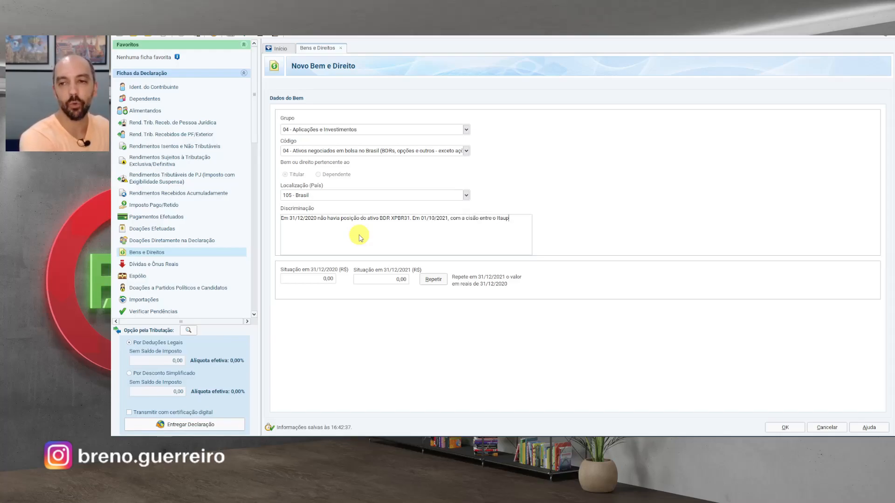
key("BackSpace")
type("ú e a X")
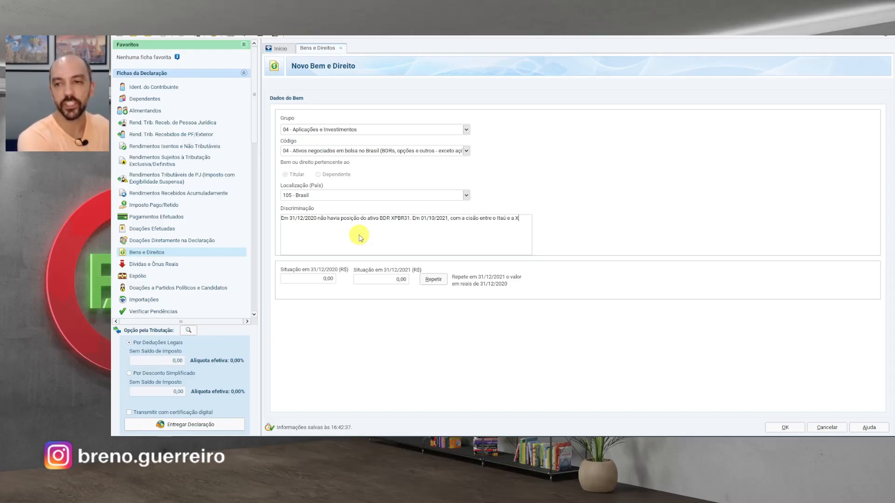
type("P, passei a deter 5 BDR")
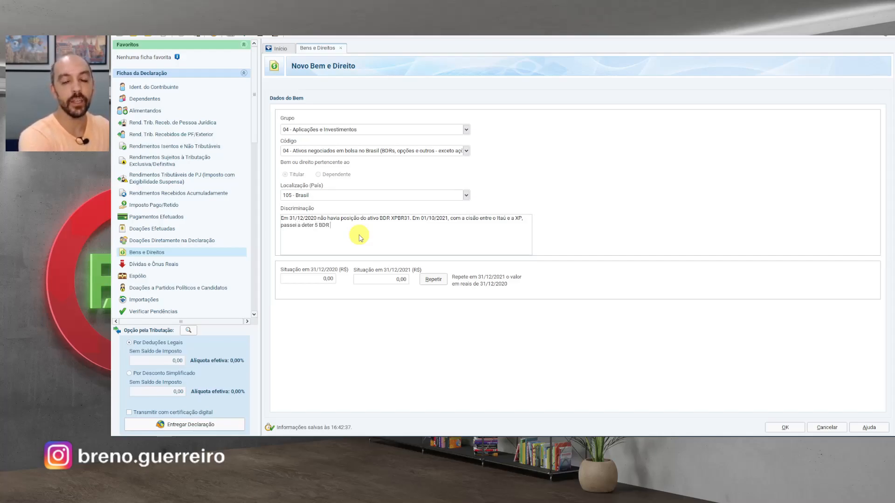
type(" a um preço médio")
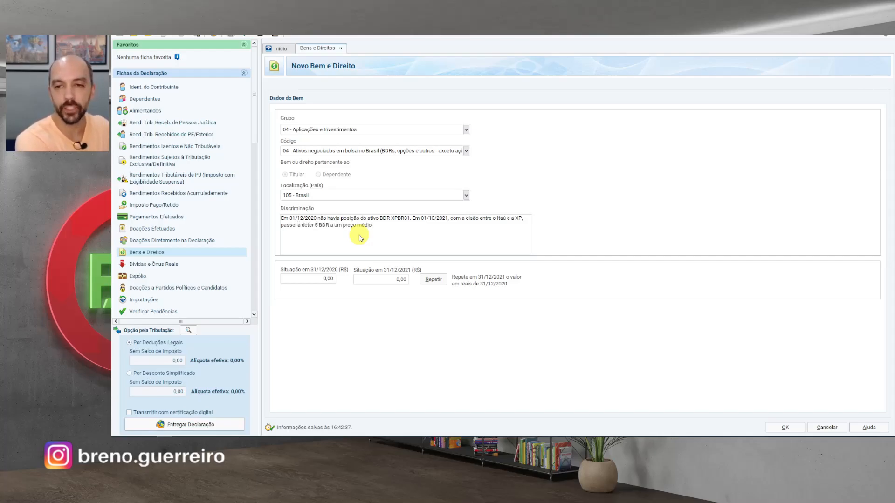
type(" de aquisição d")
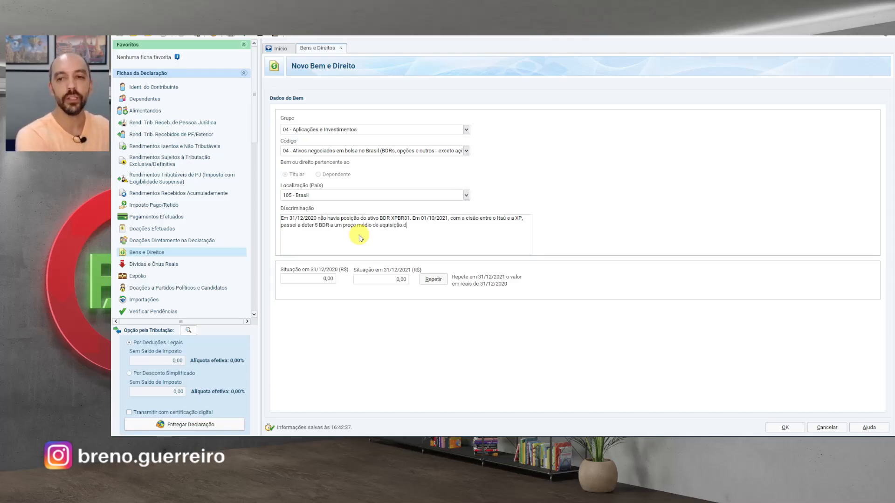
type("e R$")
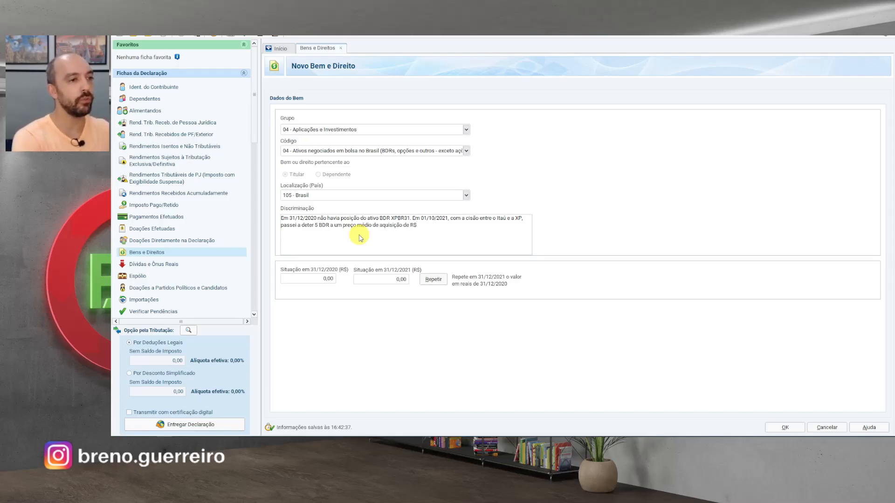
type("194,55.")
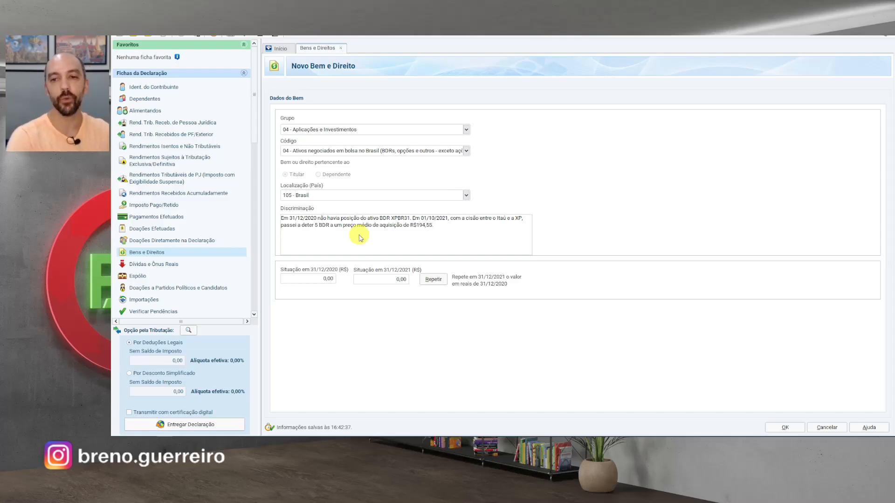
left_click(386, 281)
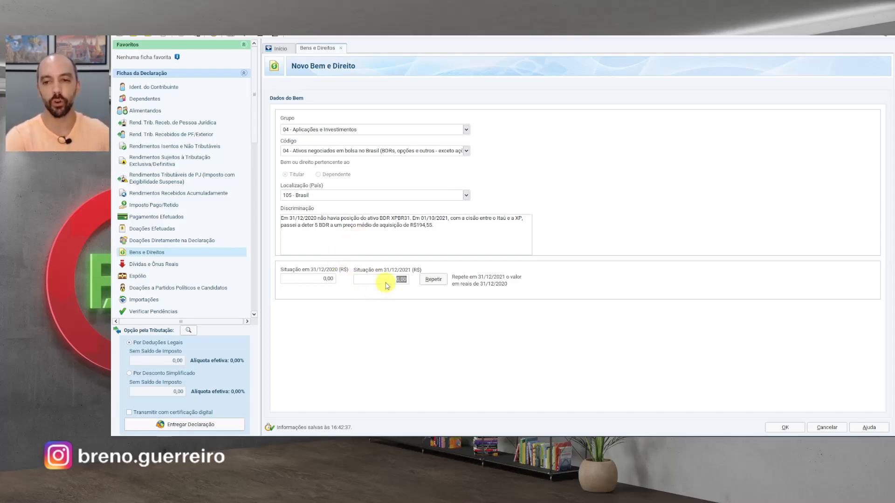
- Enter 972,75 as the 31/12/2021 value and save the XPBR31 record
type("972,75")
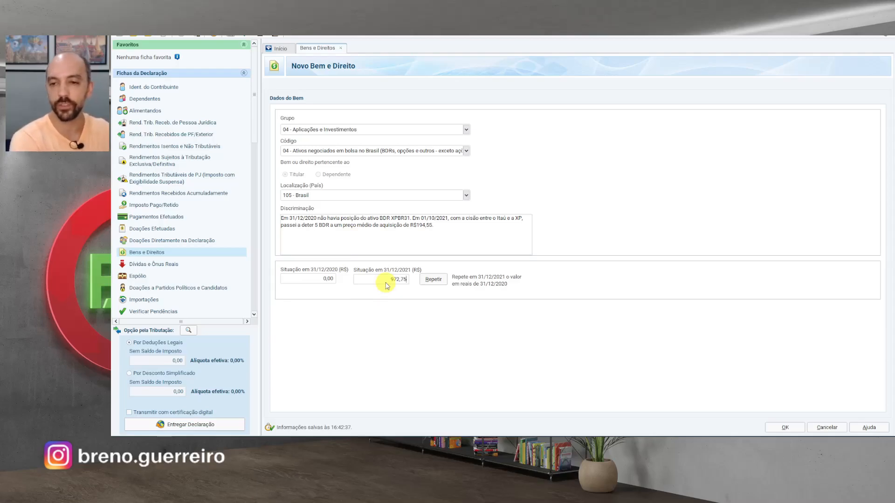
key("Tab")
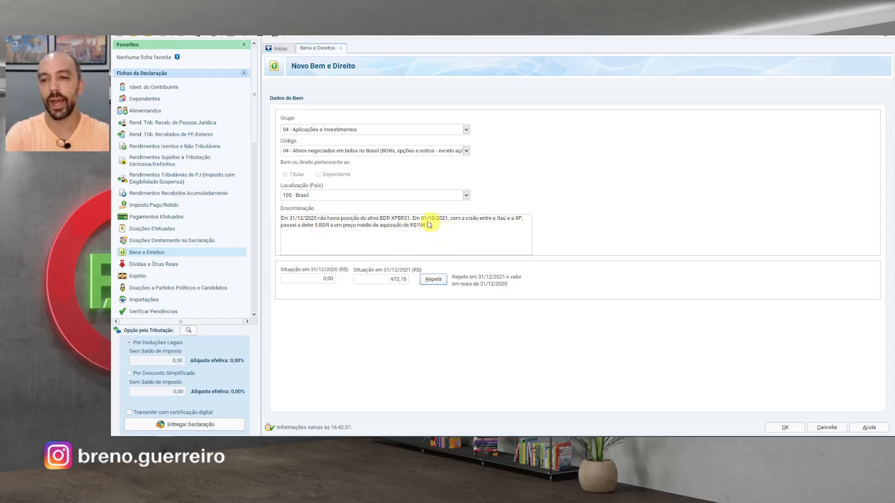
left_click(785, 427)
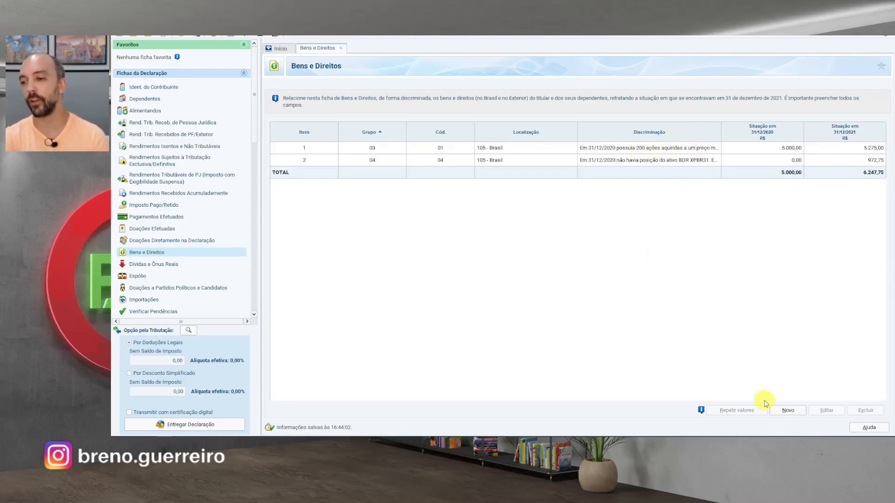
- Start a new asset in group 03 - Participações Societárias, code 01 - Ações, located in 249 - Estados Unidos
left_click(793, 412)
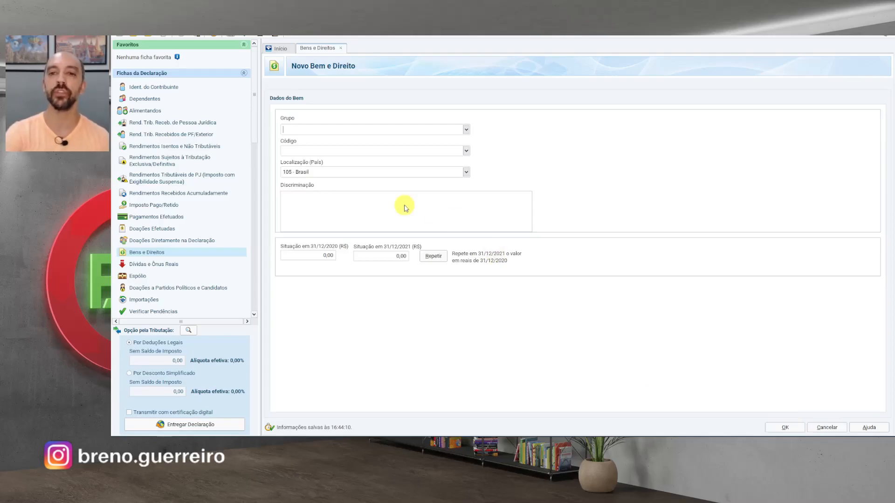
left_click(467, 132)
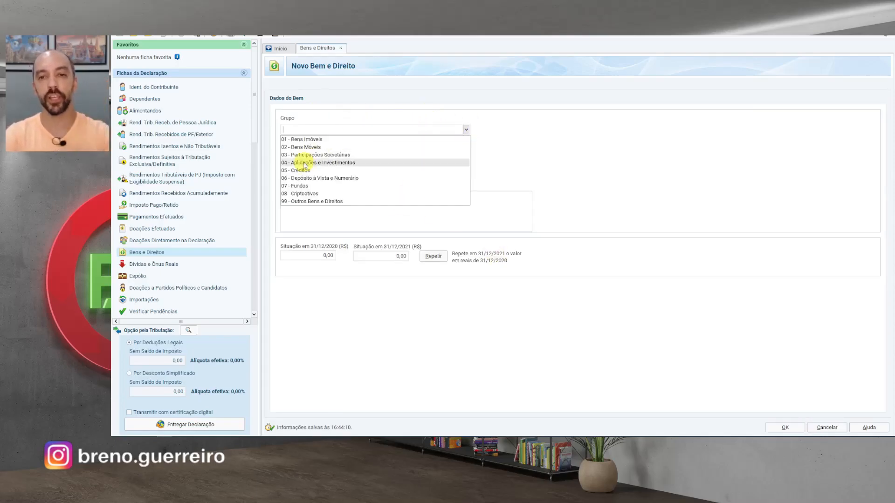
left_click(324, 155)
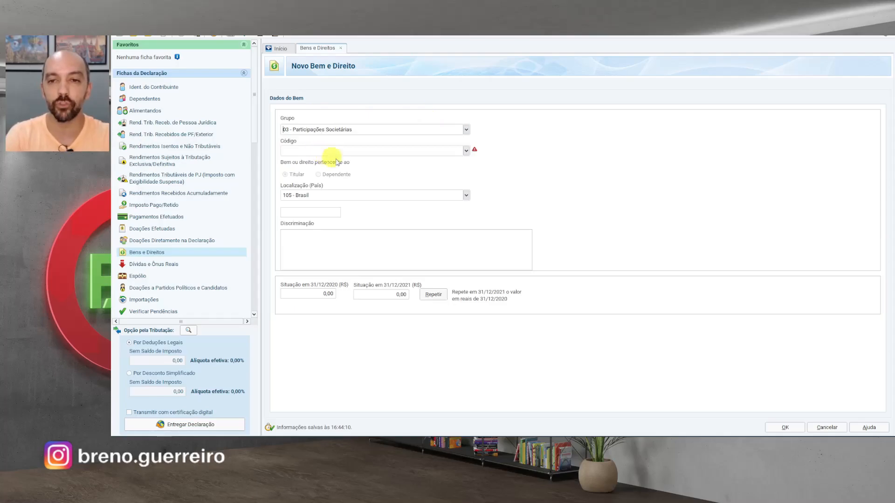
left_click(466, 150)
left_click(340, 162)
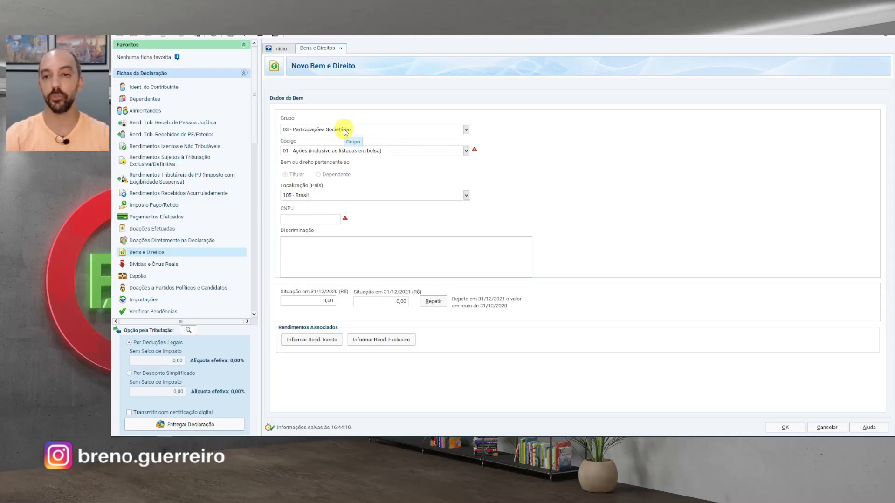
left_click(466, 195)
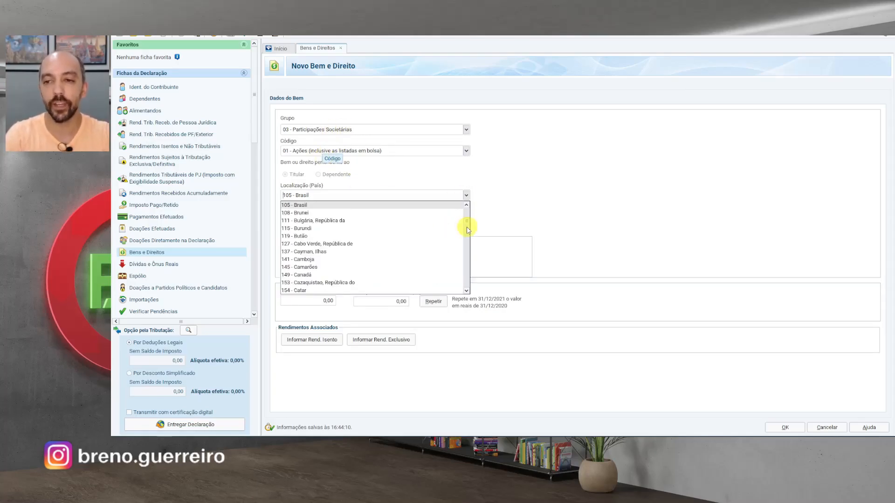
scroll(466, 226, "down", 10)
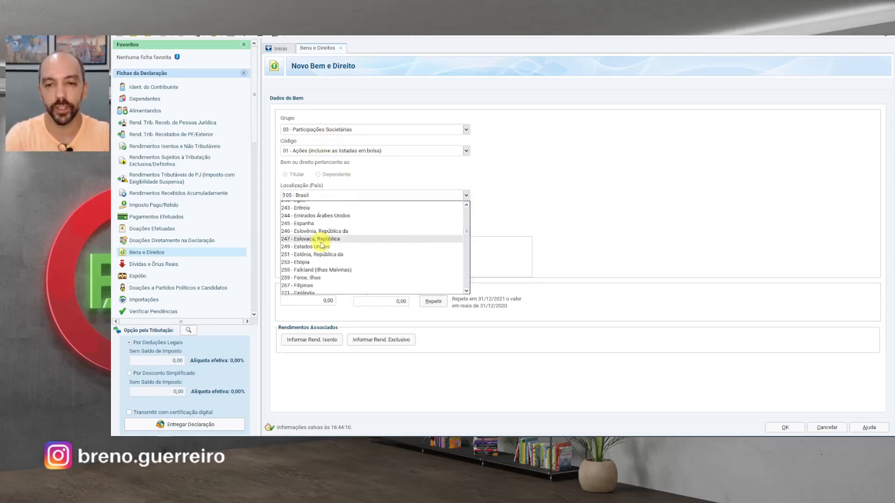
left_click(321, 247)
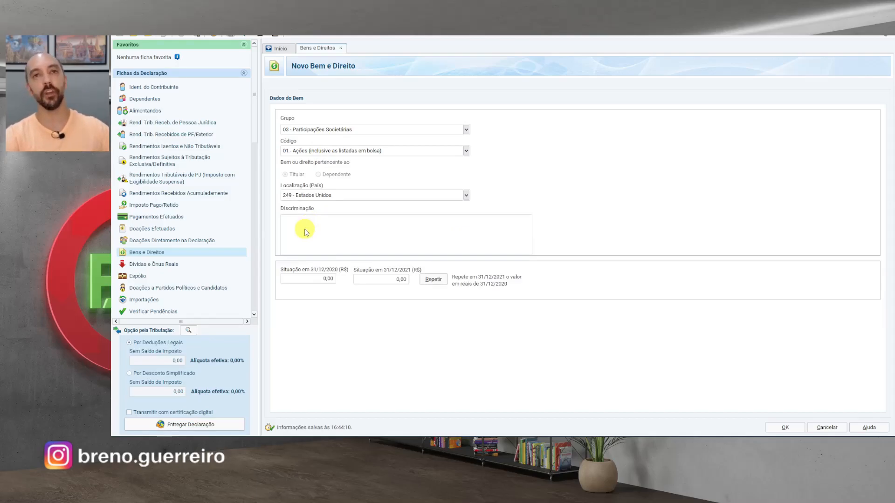
- Describe the 5 shares converted from XP BDRs at R$194,55 average and save with 972,75 for 31/12/2021
type("1/")
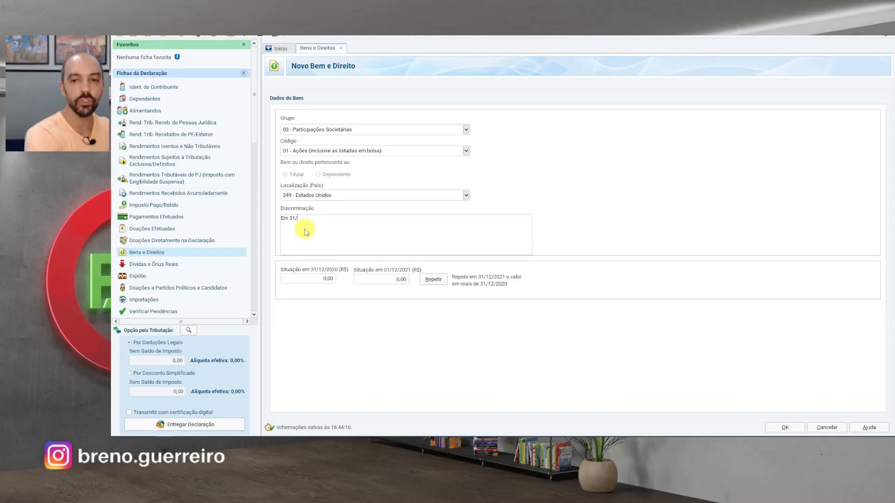
type("12/2020 n")
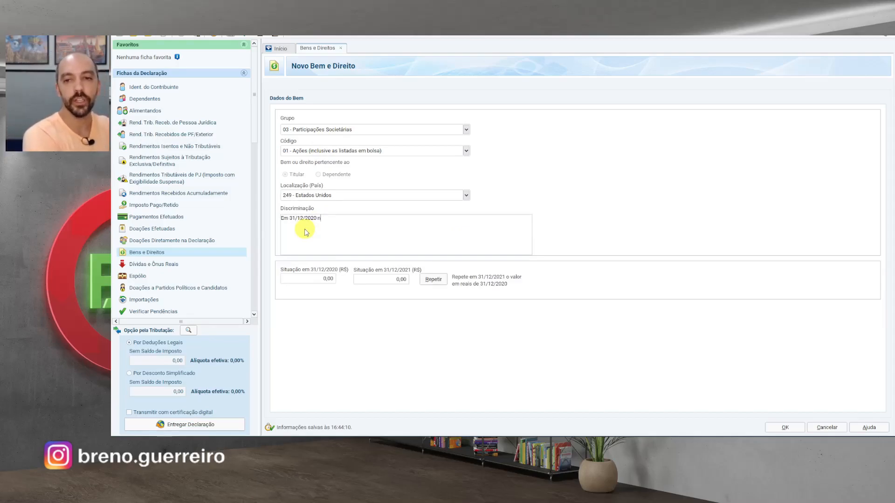
type("ão possuia ")
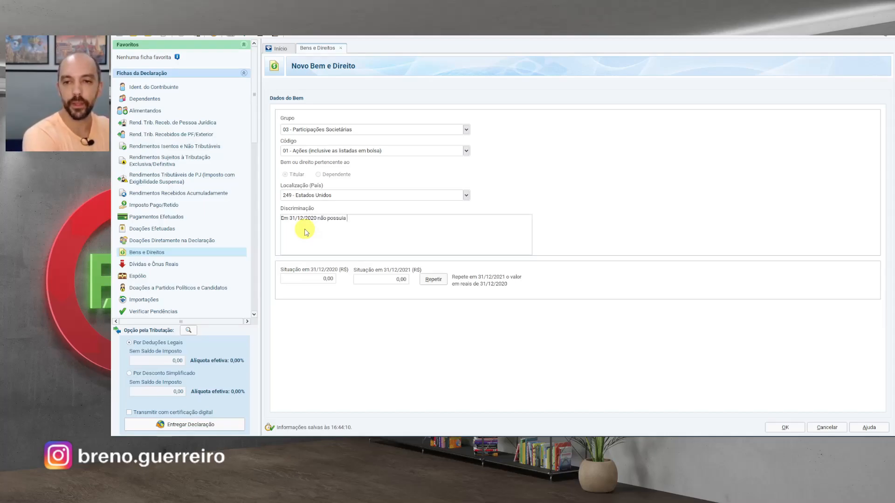
type("posição neste ativ")
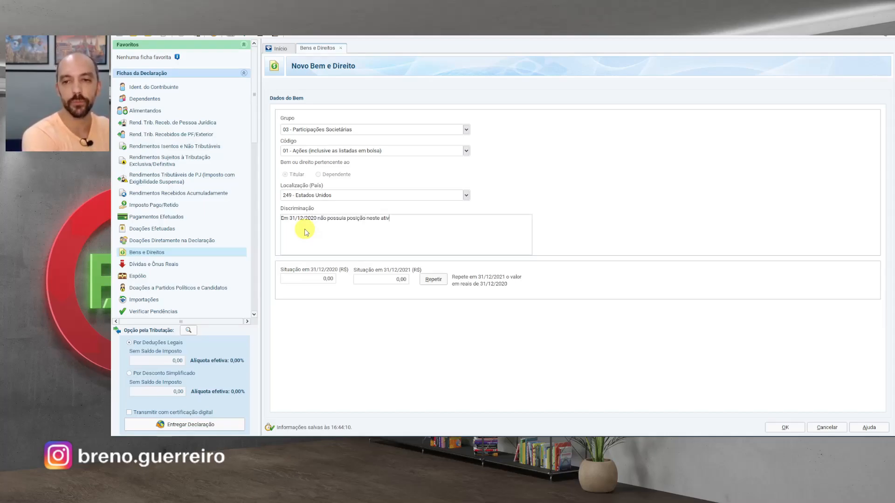
type("o. Em 01/10/")
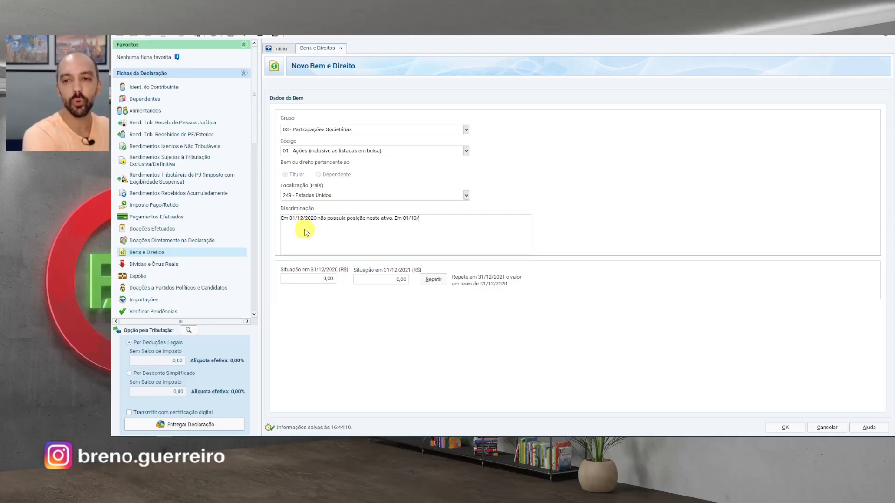
type("2021 recebi ")
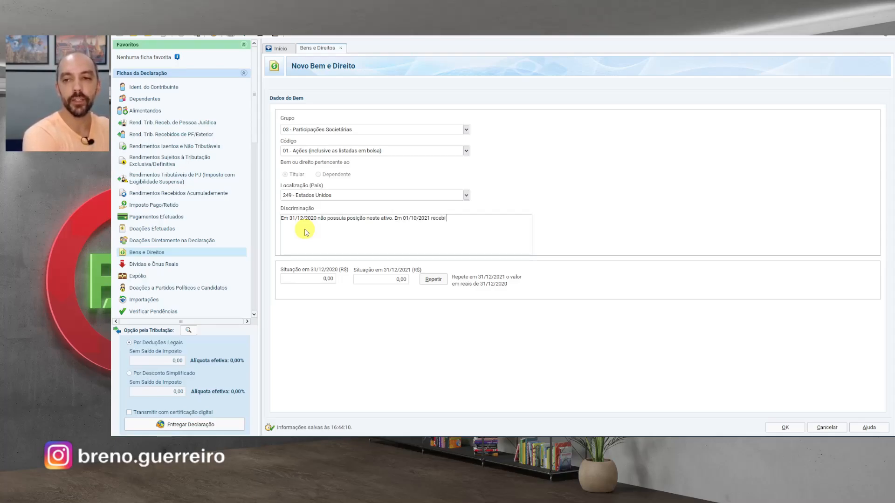
type("5 BDR da XP")
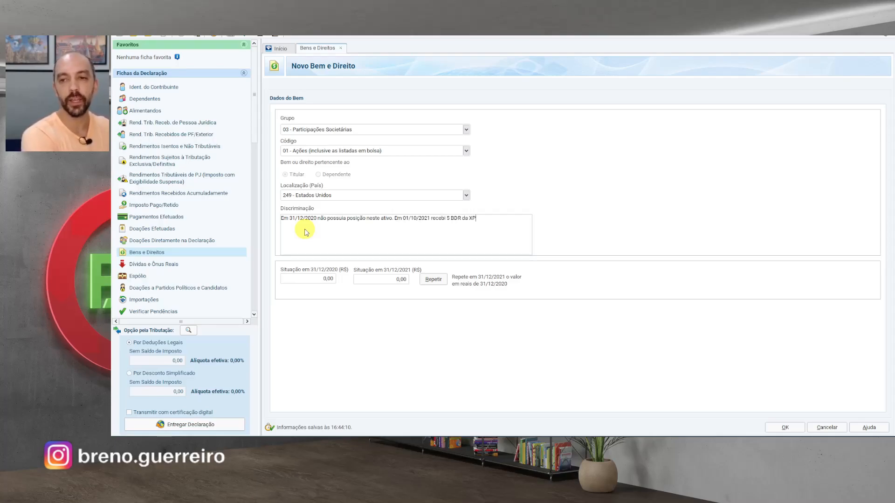
type(" a um prçeo")
key("BackSpace")
key("BackSpace")
key("BackSpace")
type("eç")
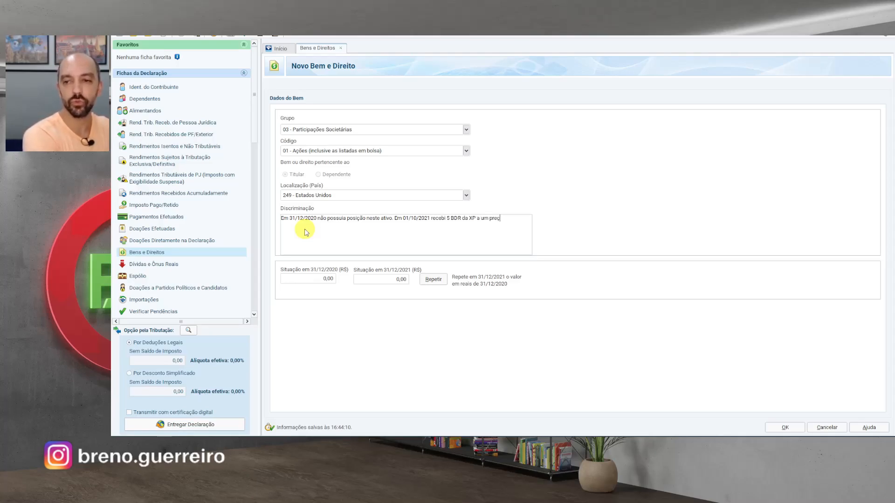
type("o médio de R$19")
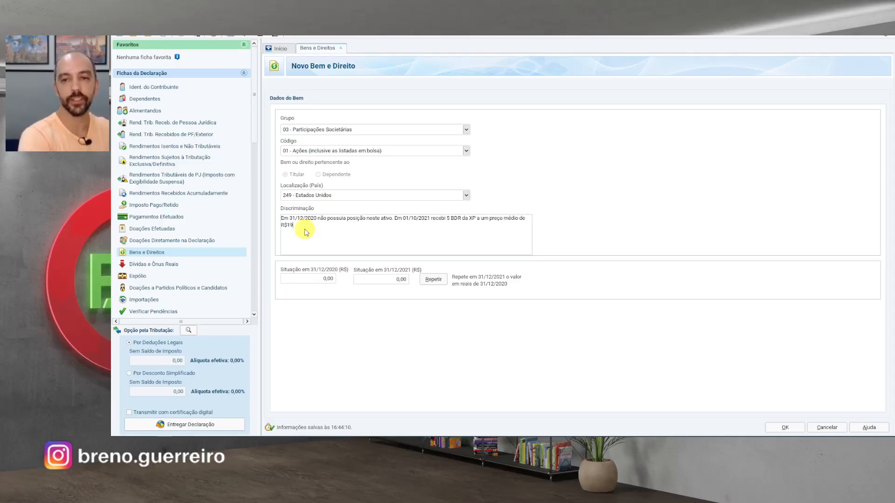
type("4,55. Fiz a ")
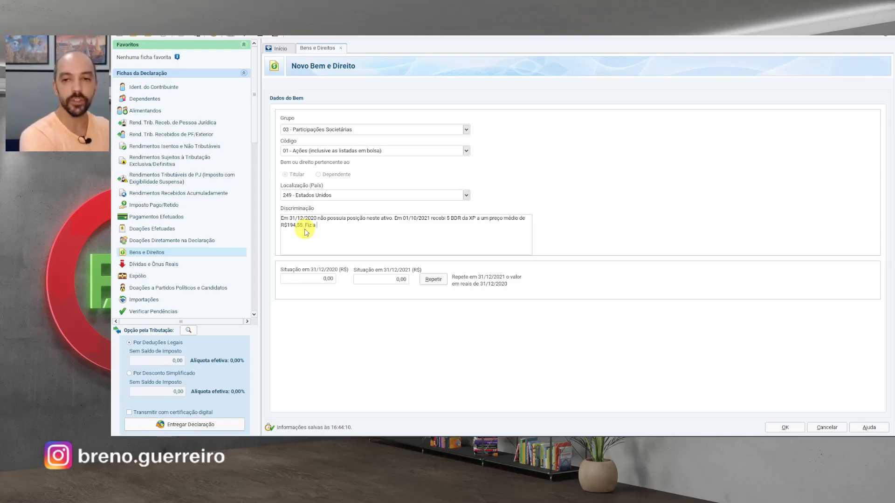
type("conversão destas ")
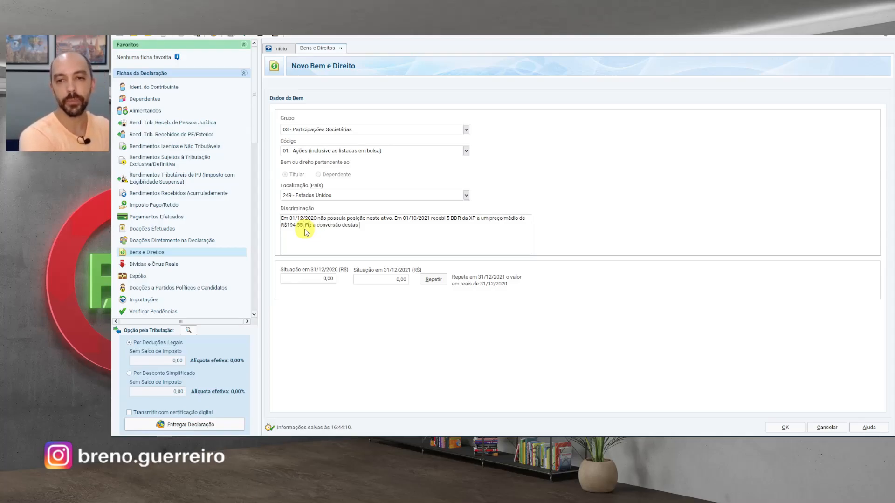
type("BDR em ações nos EUA. Assim")
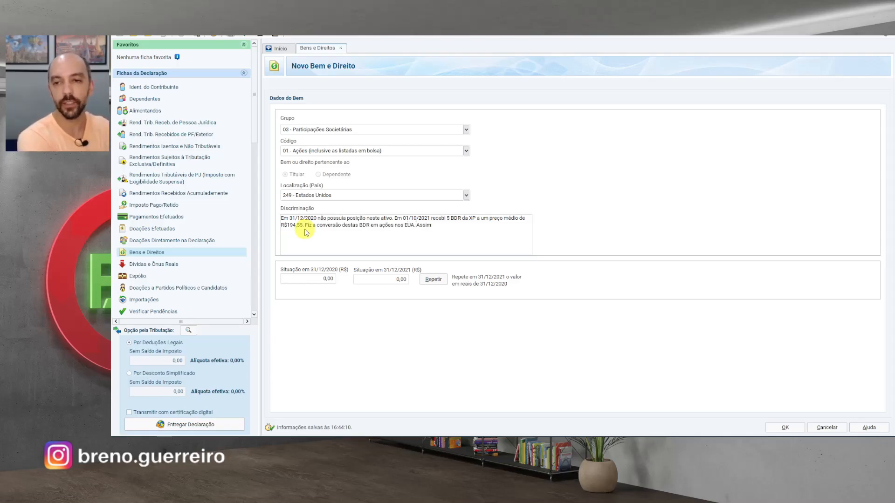
type(", em 31/120/")
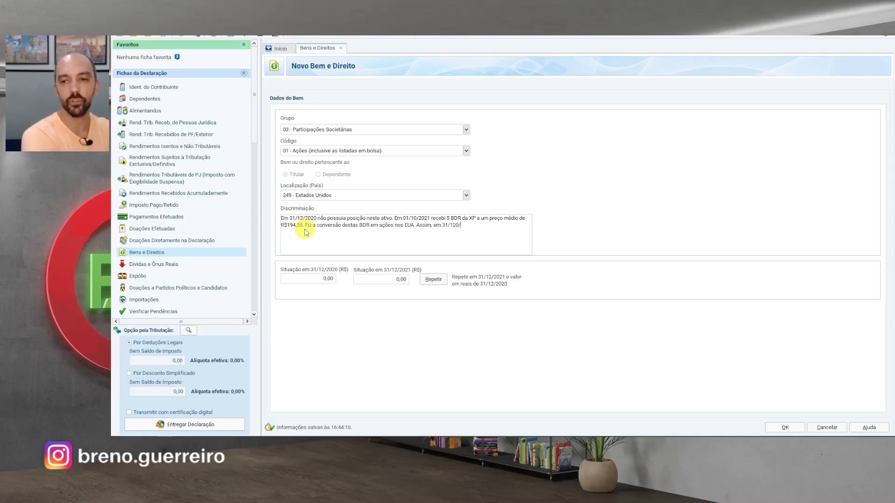
key("BackSpace")
key("BackSpace")
type("/2021 possu")
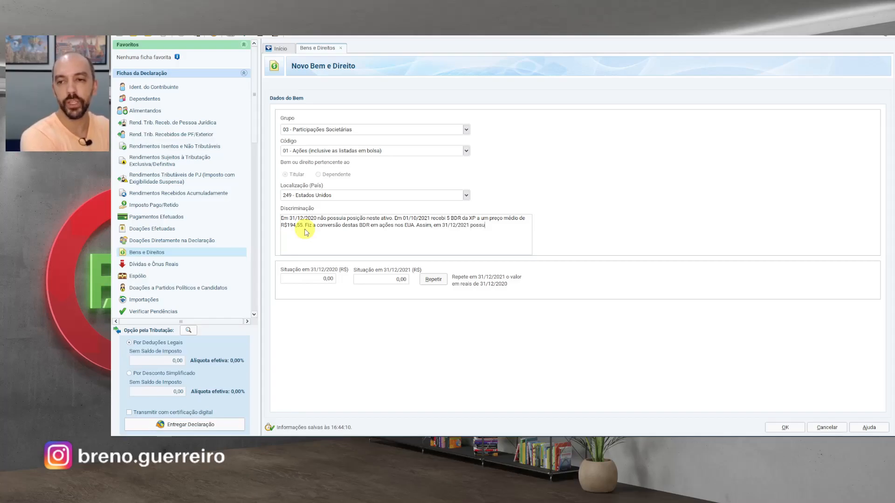
type("ia 5 ações ")
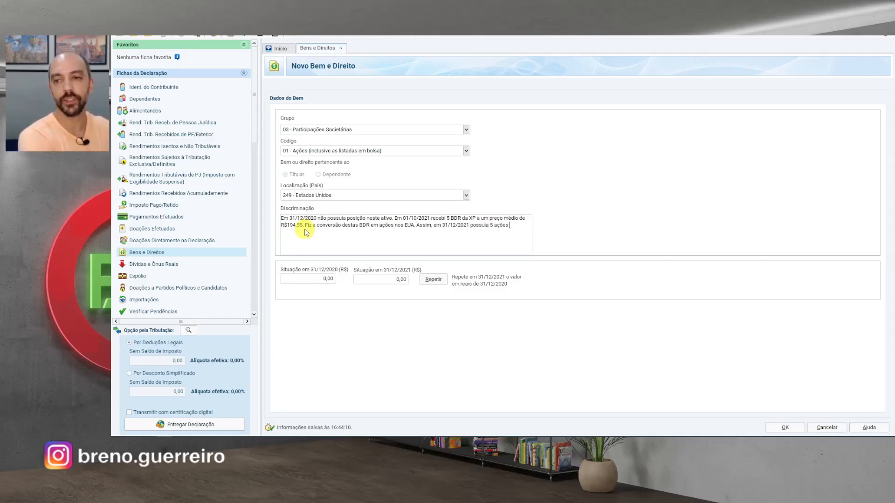
type("aquir")
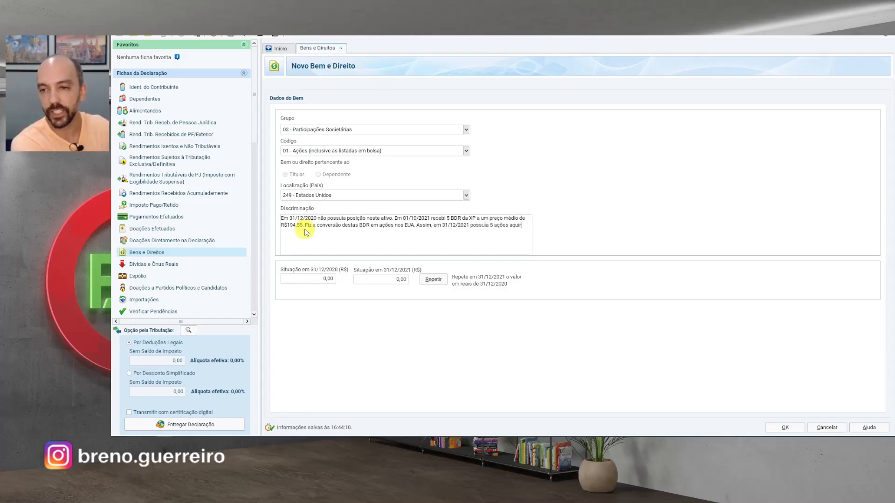
type("idas a um preço médio")
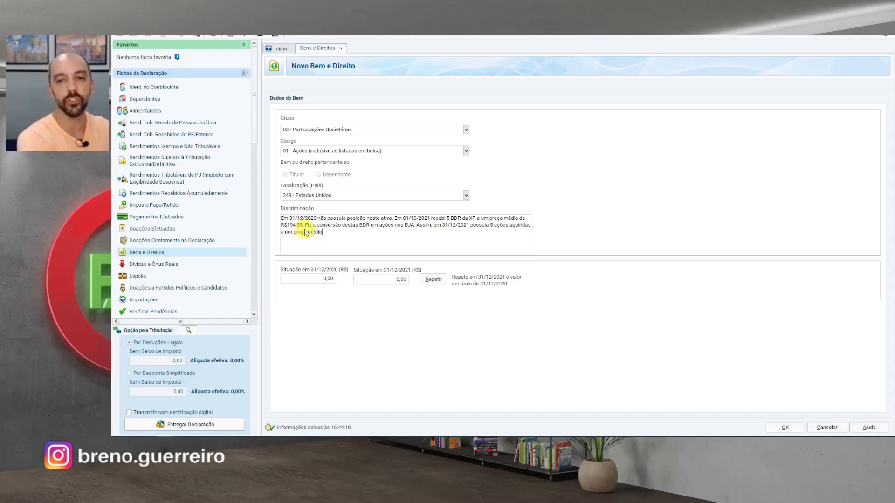
type(" de R$194,55")
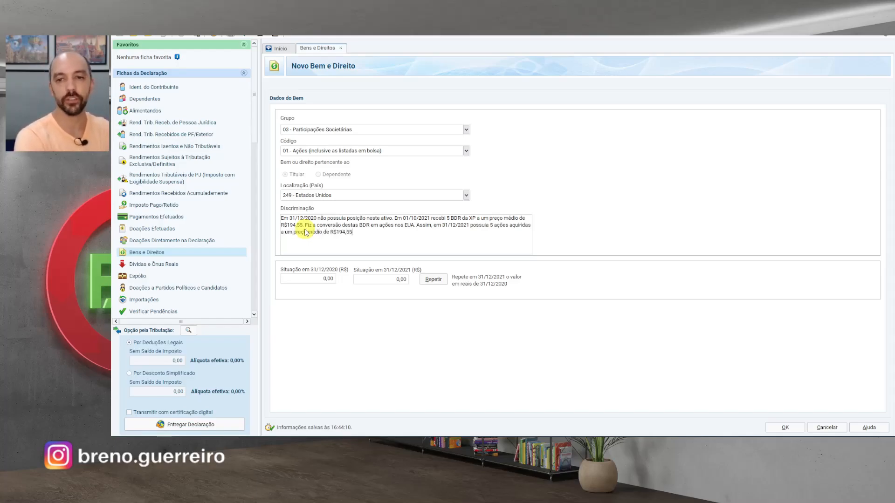
key("Tab")
key("Tab")
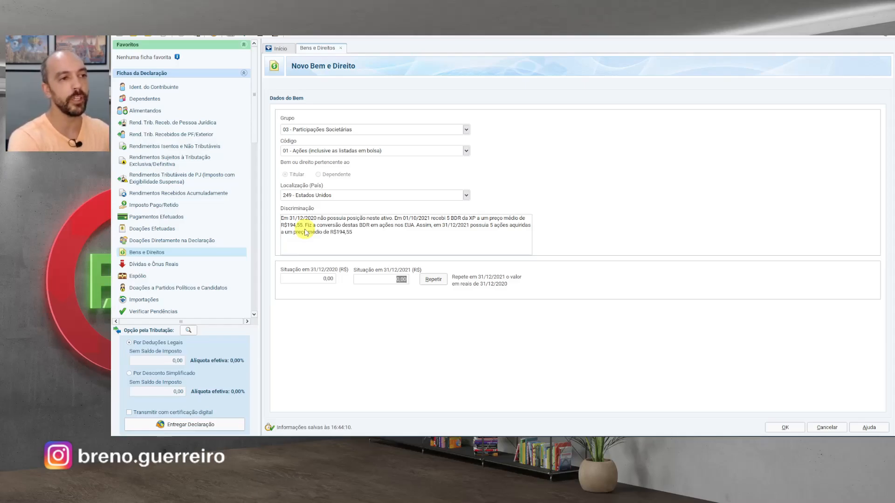
type("972,75")
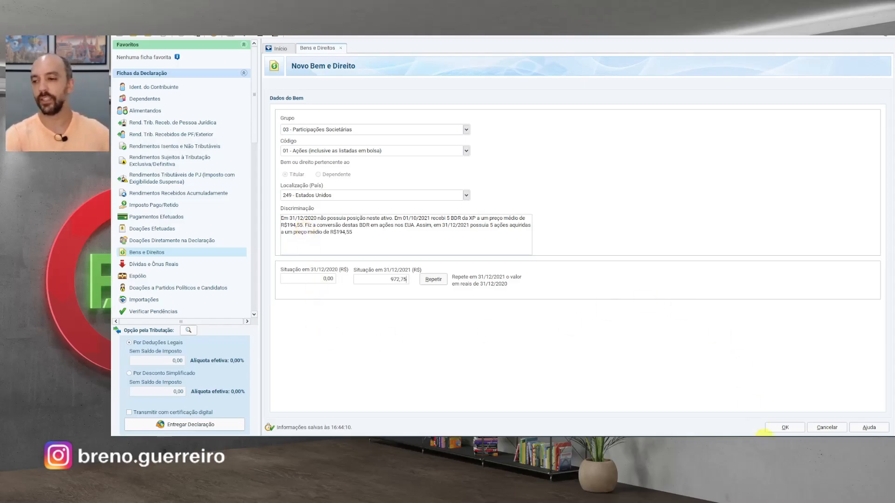
left_click(785, 428)
- Prepend 'Ação XP custodiada na corretora Avenue Securities LLC.' to the US stock's Discriminação
left_click(789, 410)
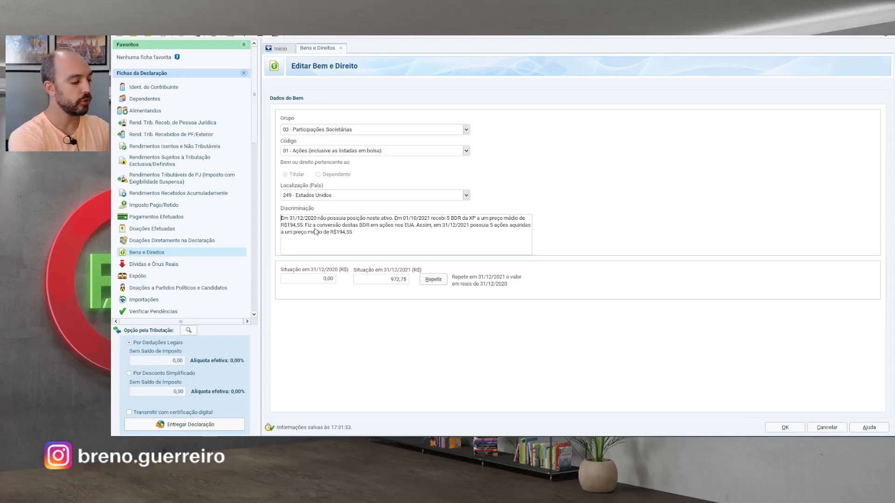
type("Ação XP ")
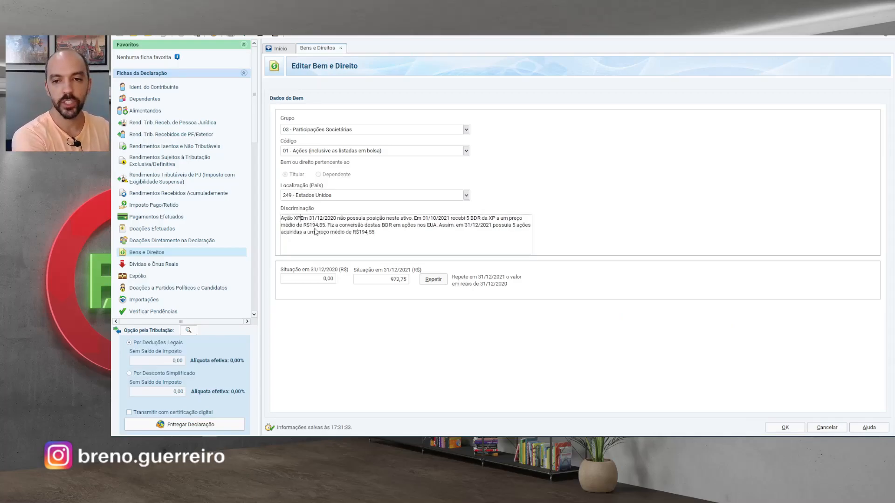
type("custodia")
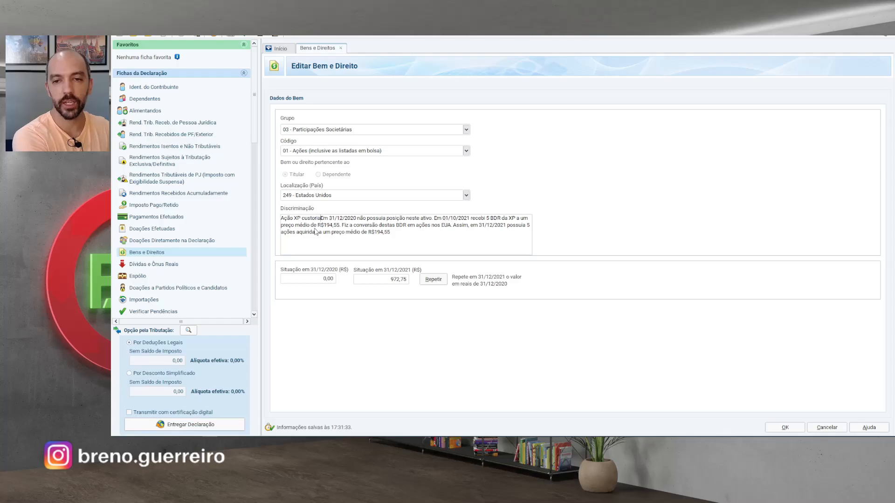
type("da na corretora Avenue")
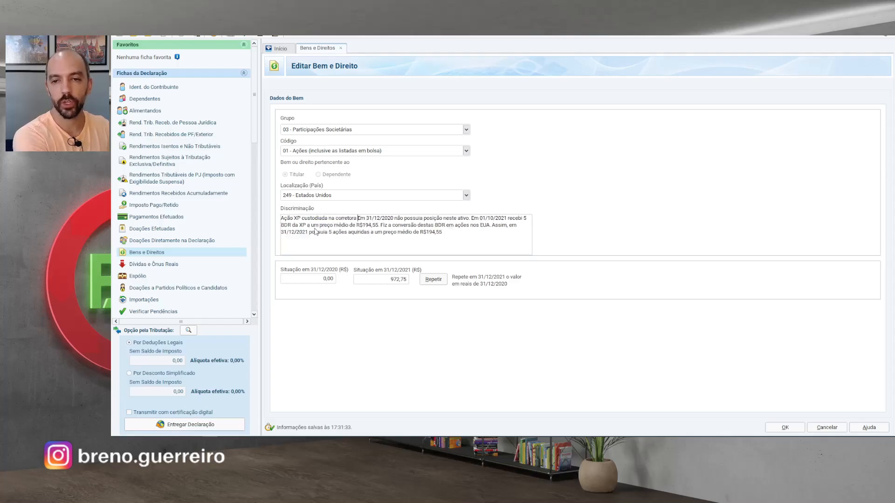
type(" Securities LLC")
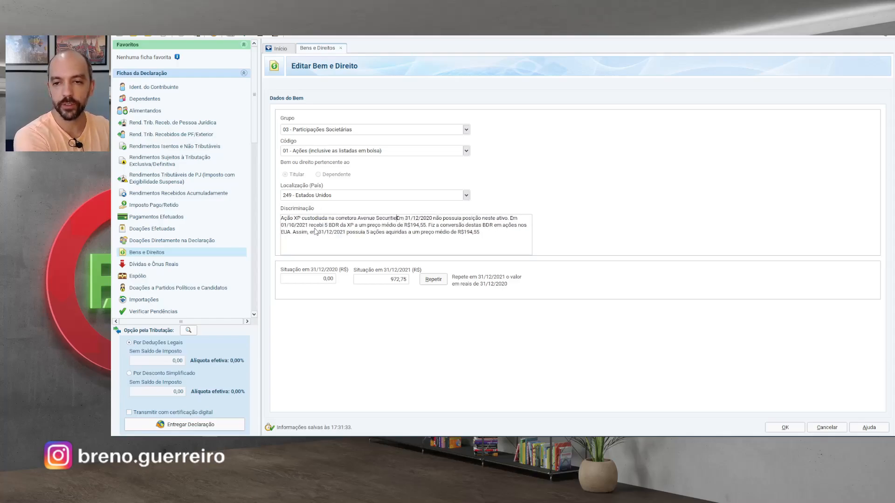
type(".")
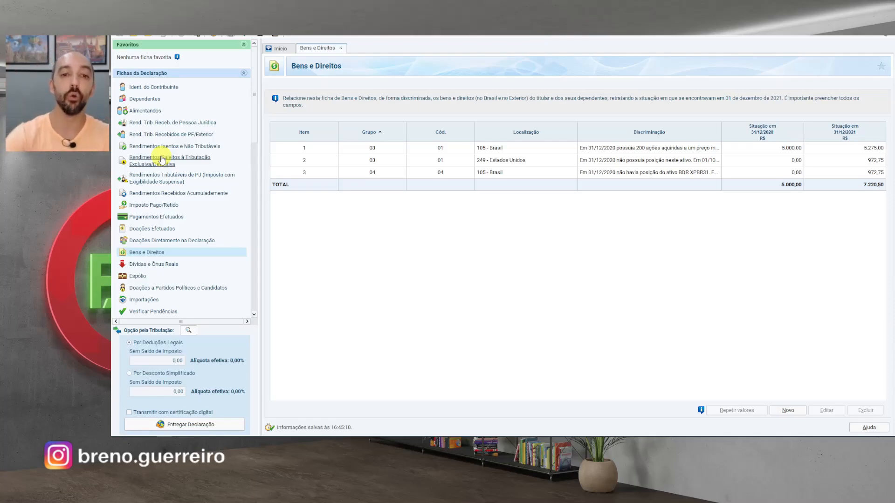
- Add a 12 - Outros exclusive-taxation income from BANCO INTER's CNPJ, worth 127,05, for the XPBR31 fraction sale
left_click(162, 160)
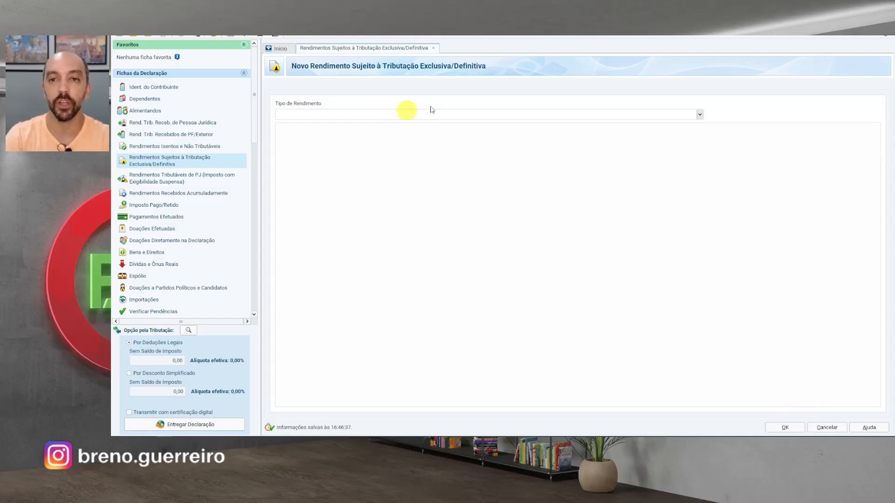
left_click(700, 115)
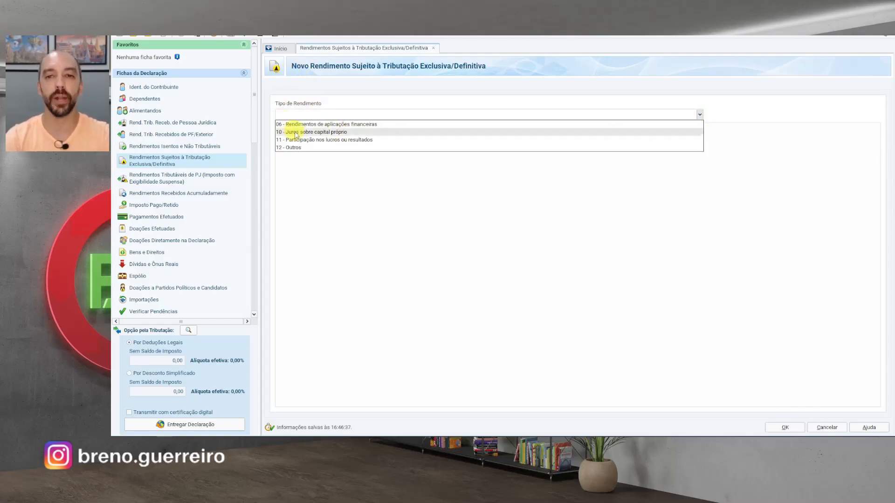
left_click(293, 148)
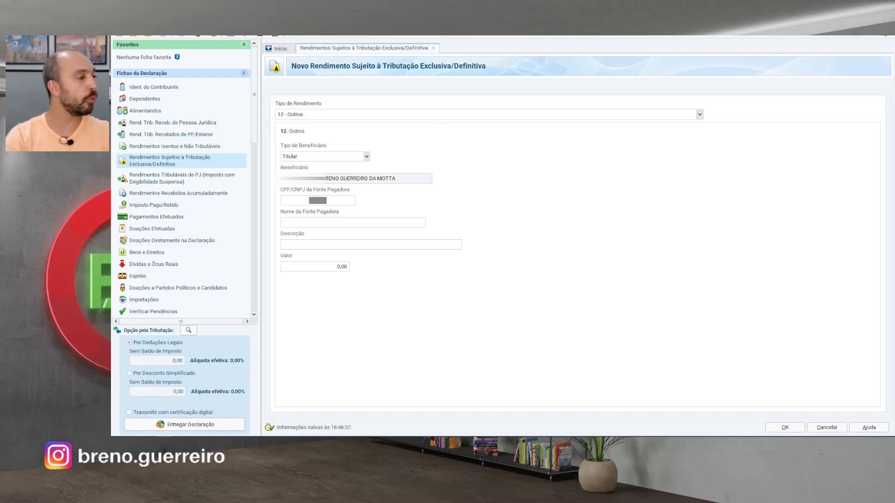
left_click(348, 204)
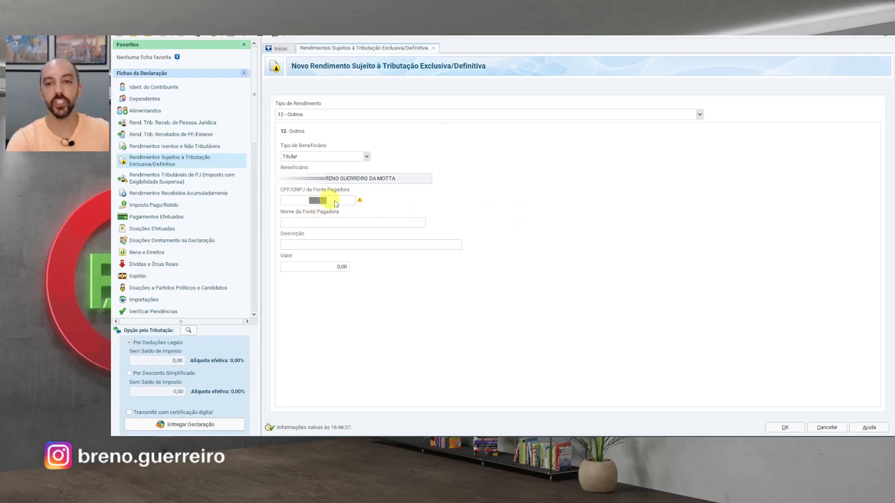
left_click(346, 224)
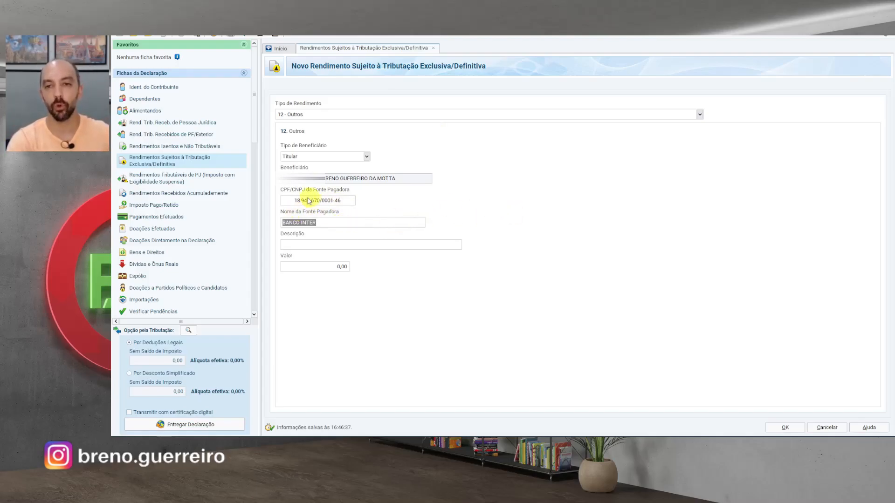
left_click(320, 244)
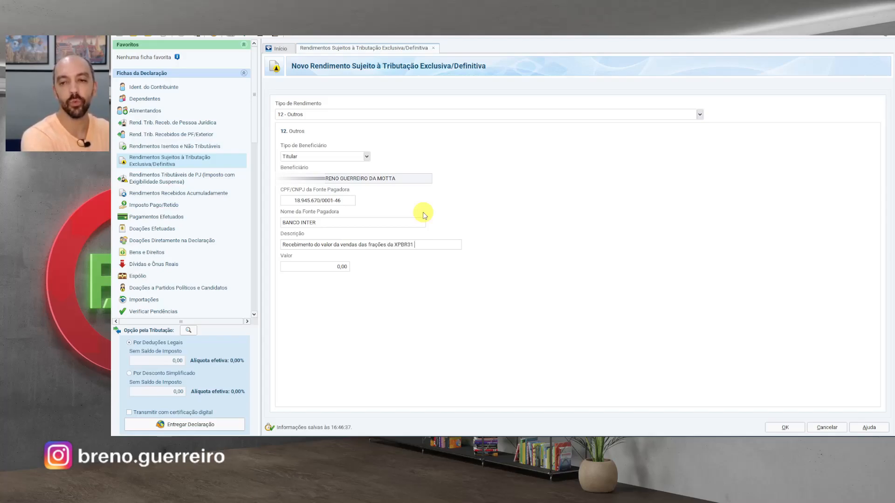
key("Tab")
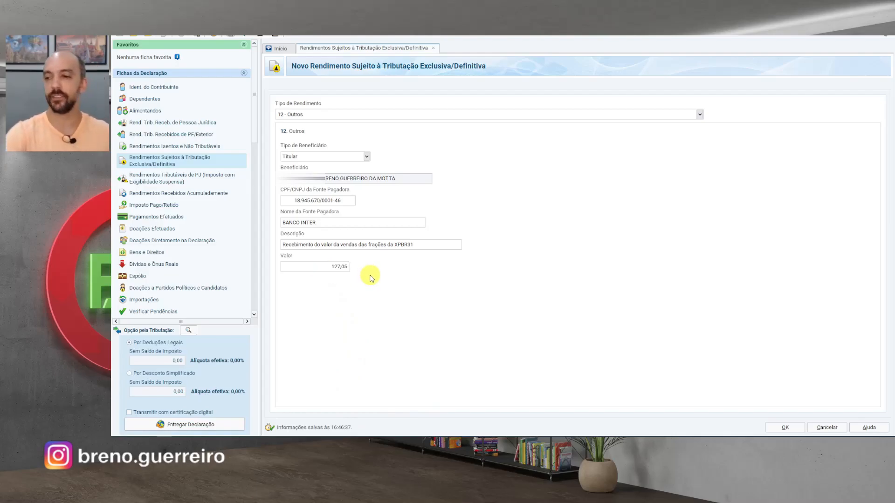
left_click(785, 427)
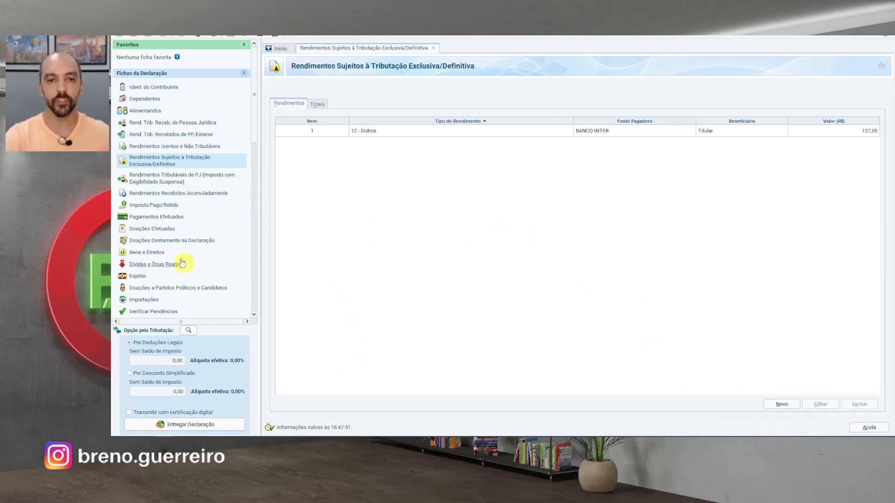
left_click(154, 253)
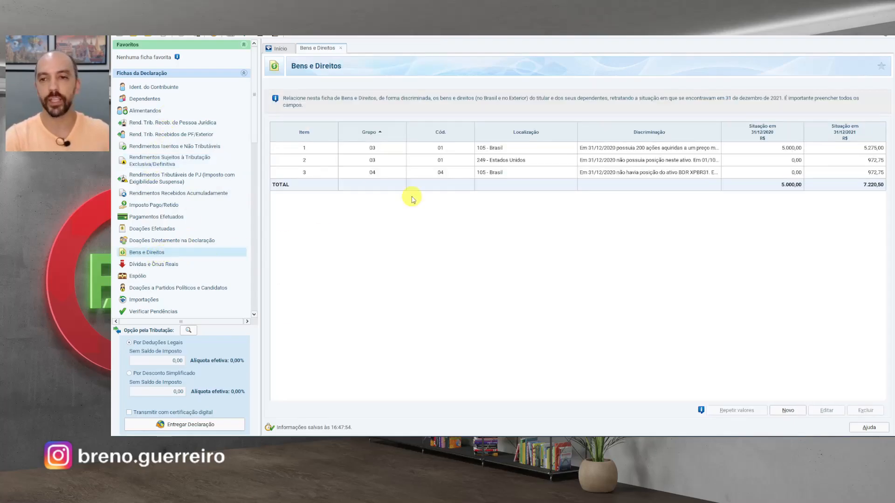
left_click(709, 164)
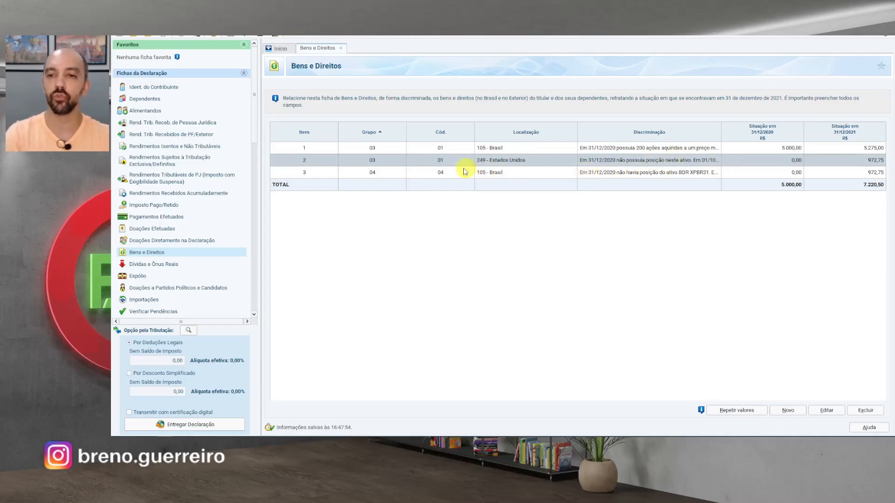
left_click(663, 171)
left_click(675, 163)
left_click(679, 174)
left_click(679, 160)
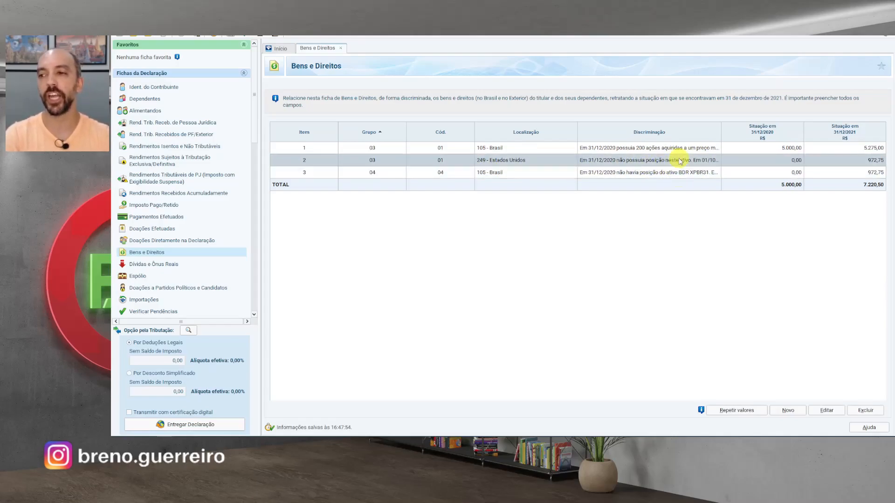
left_click(683, 173)
left_click(685, 147)
left_click(682, 160)
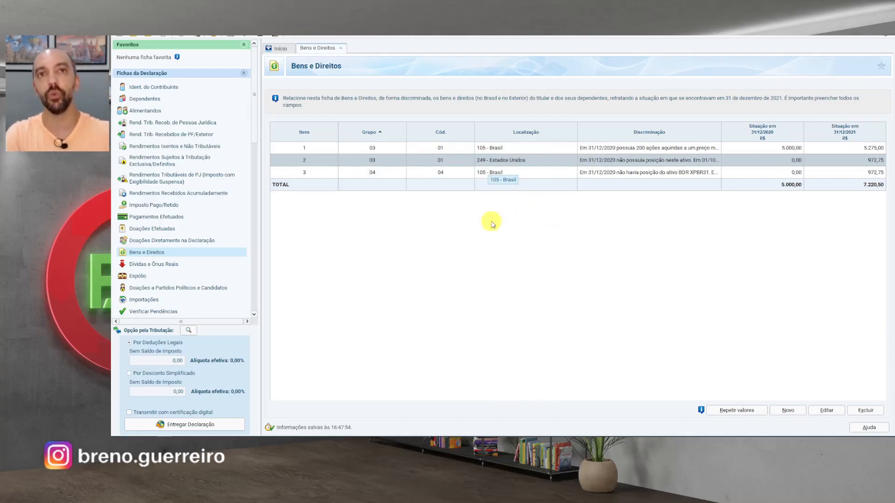
left_click(202, 162)
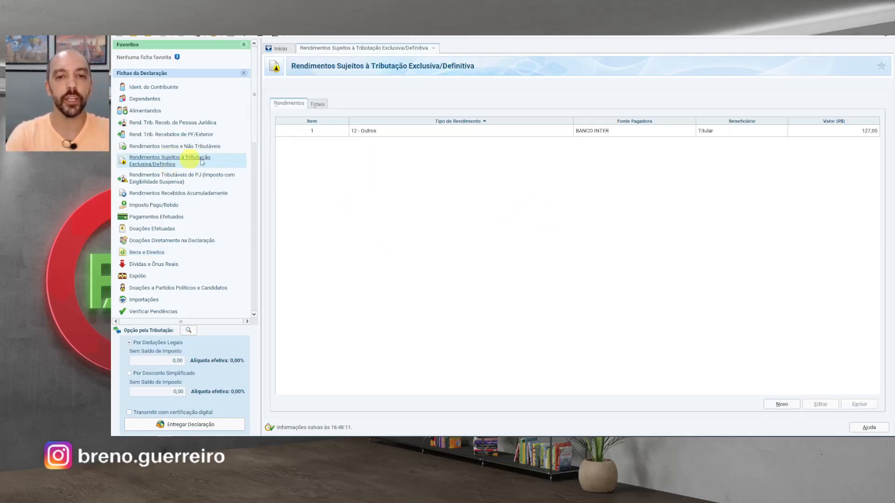